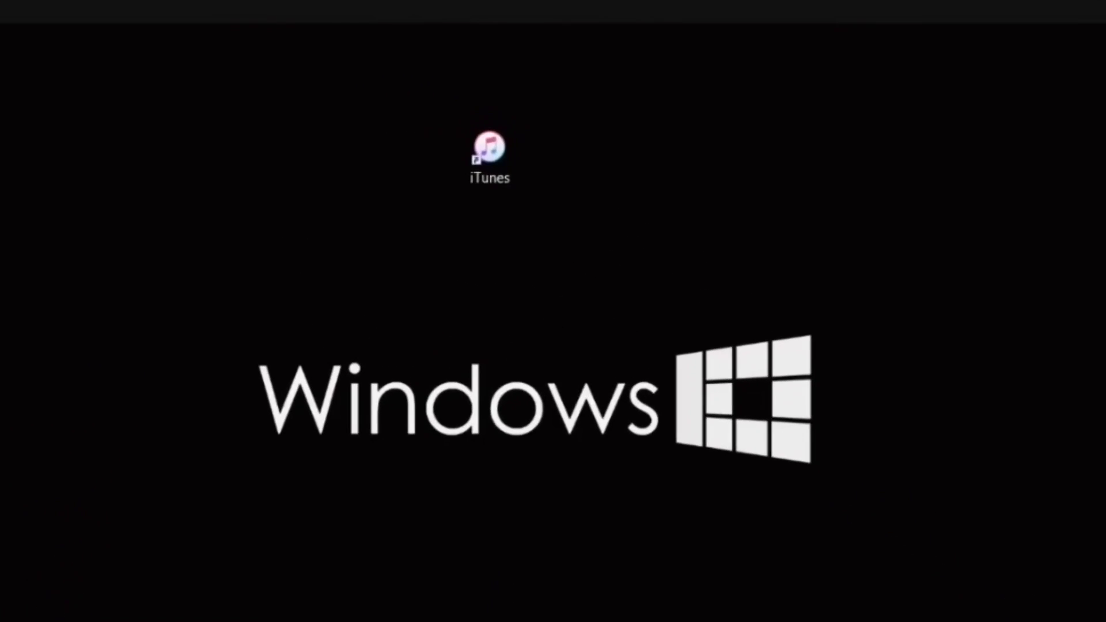
- Launch iTunes and keep Music as the library's media type
left_click(493, 147)
double_click(492, 147)
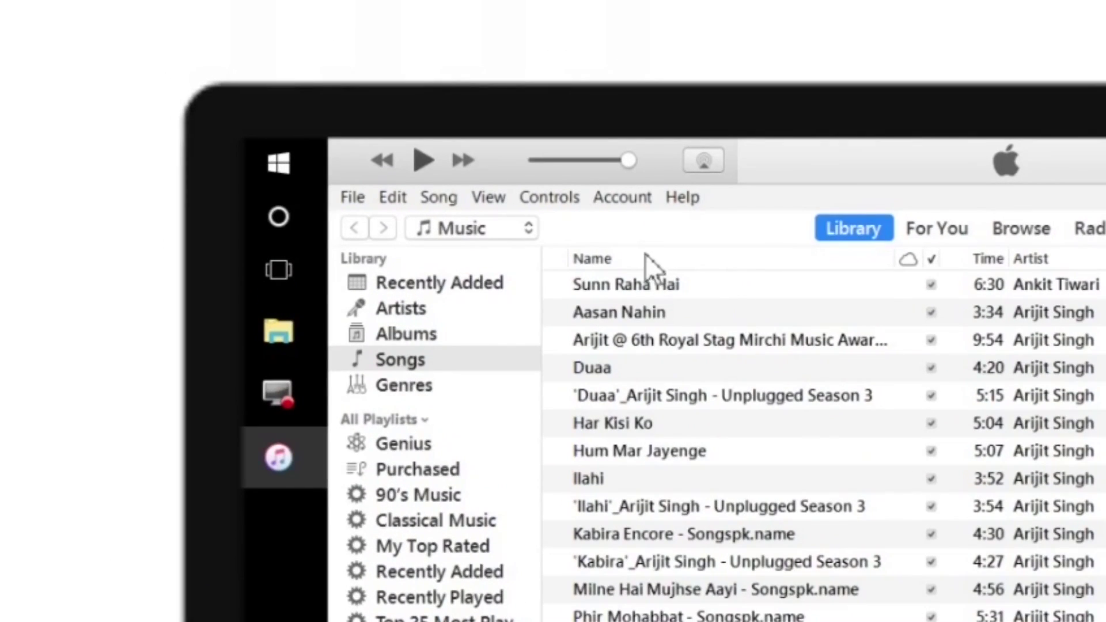
left_click(516, 230)
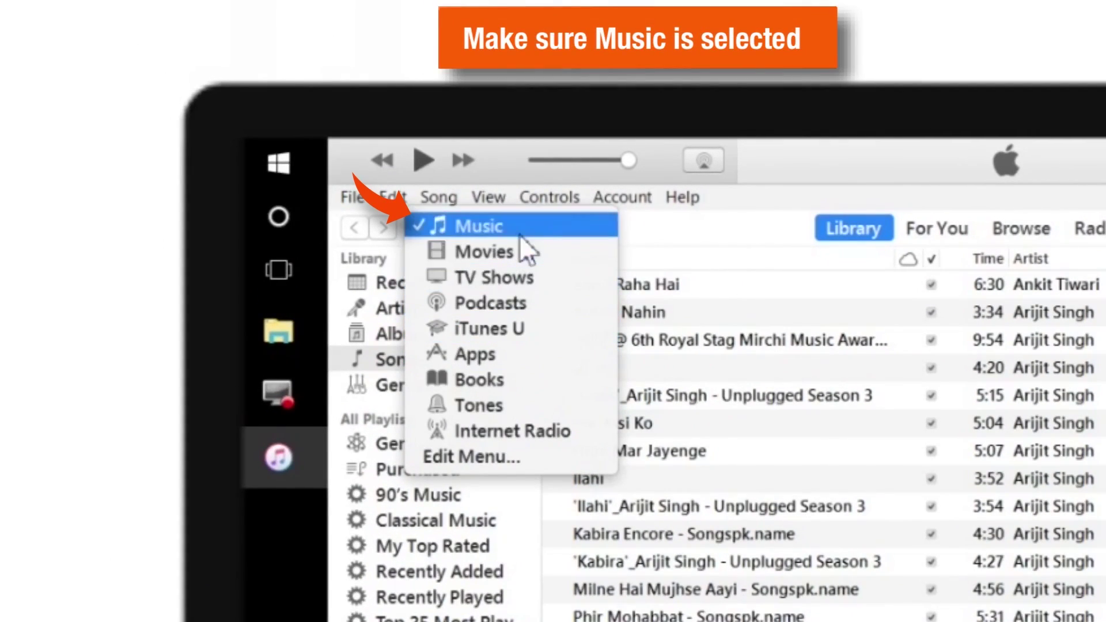
left_click(541, 226)
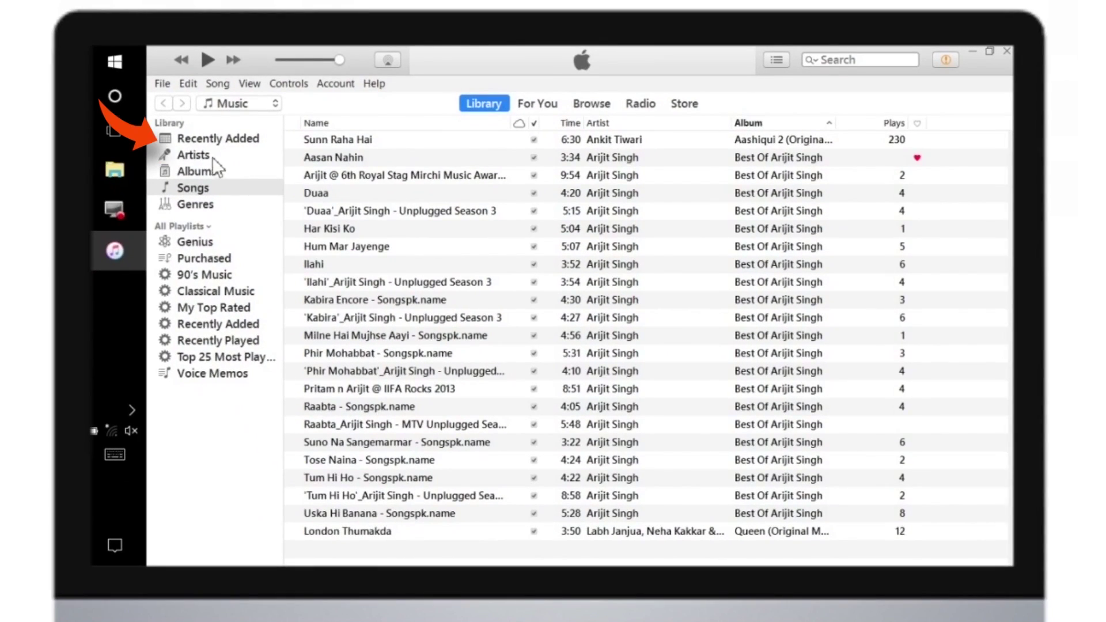
left_click(210, 141)
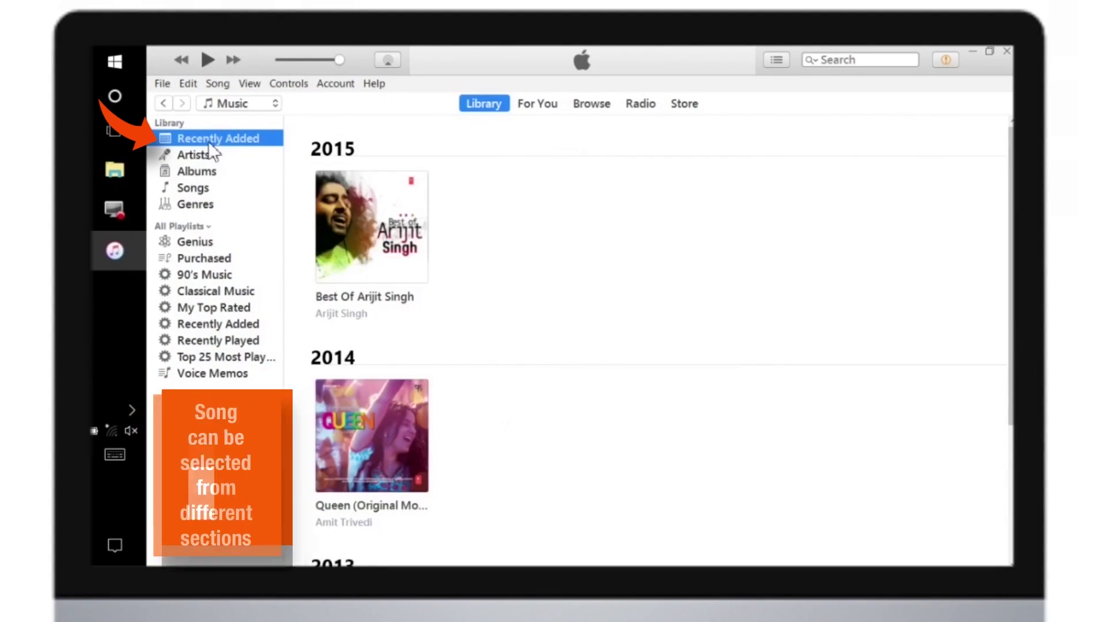
scroll(428, 215, "down", 3)
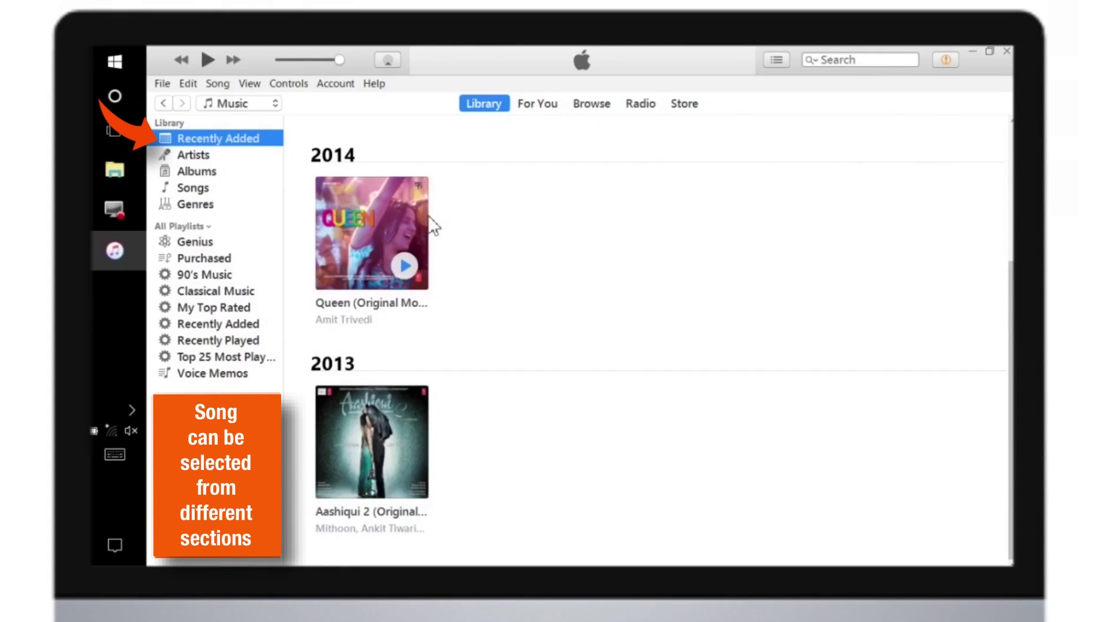
scroll(427, 215, "up", 3)
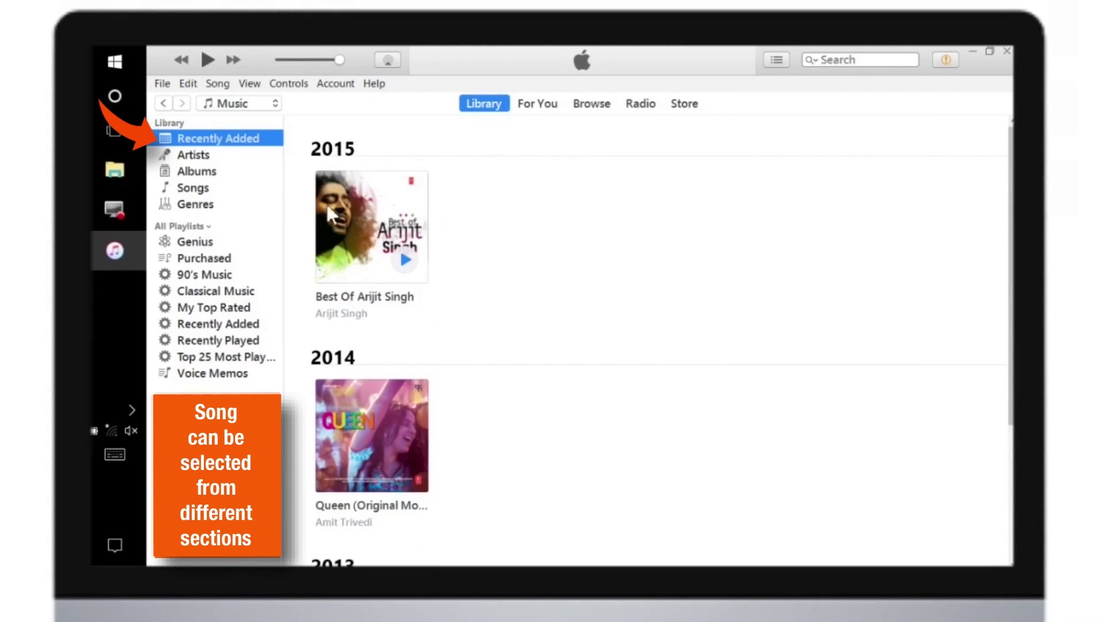
left_click(233, 151)
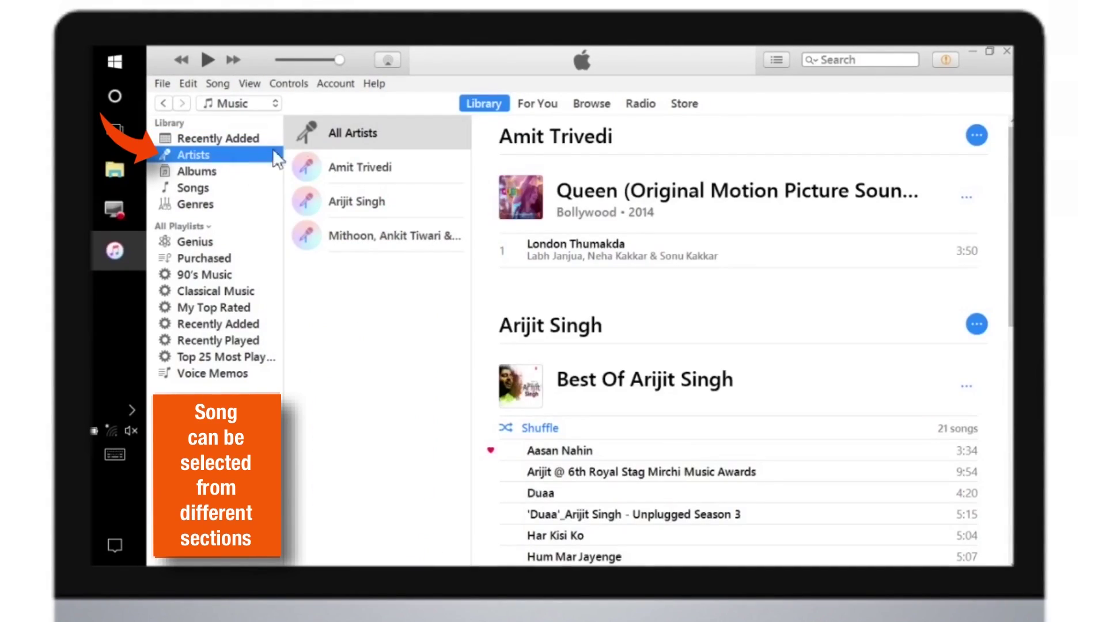
left_click(390, 175)
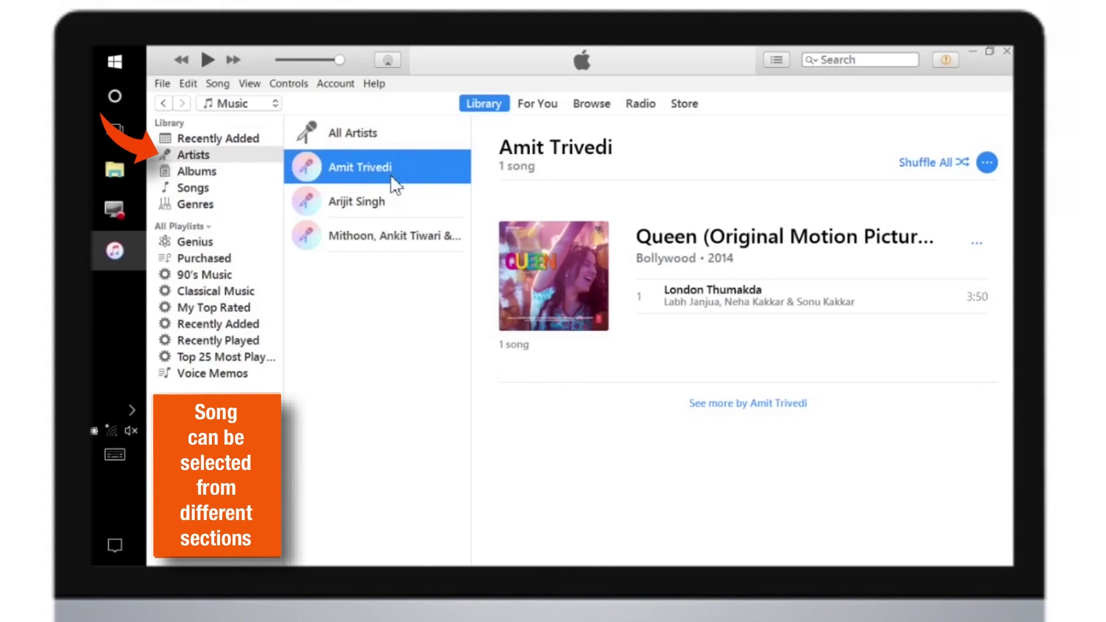
left_click(397, 212)
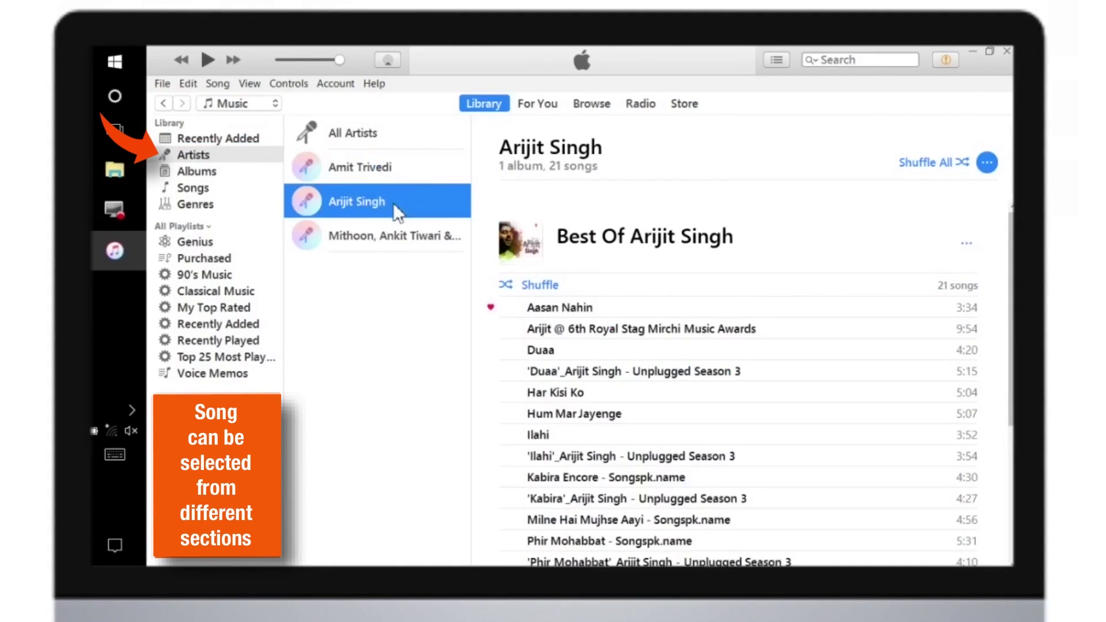
left_click(398, 241)
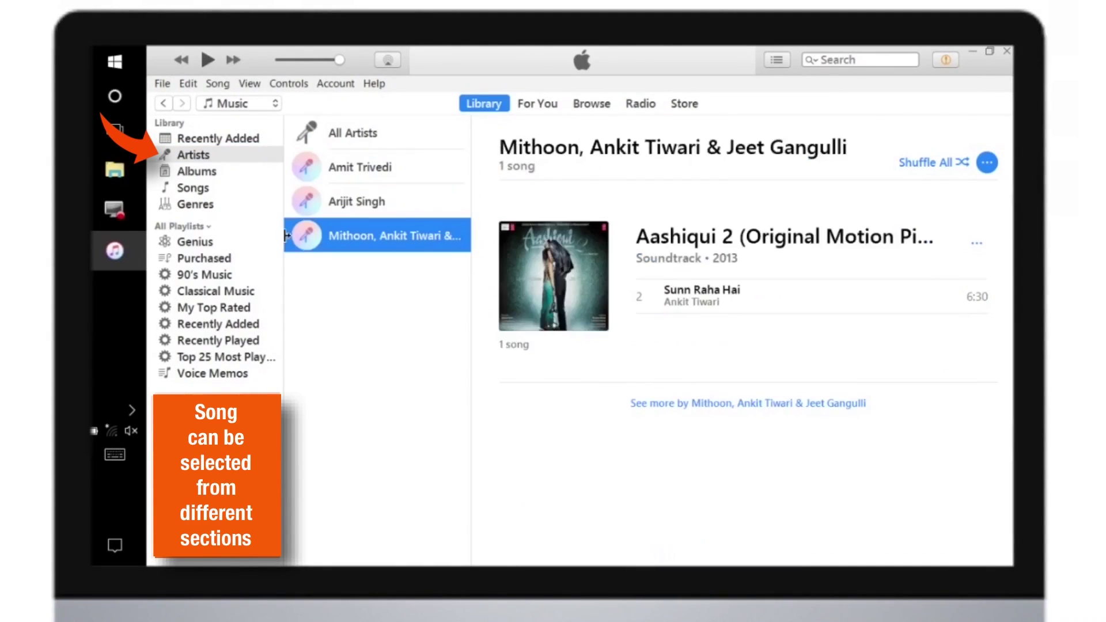
left_click(206, 173)
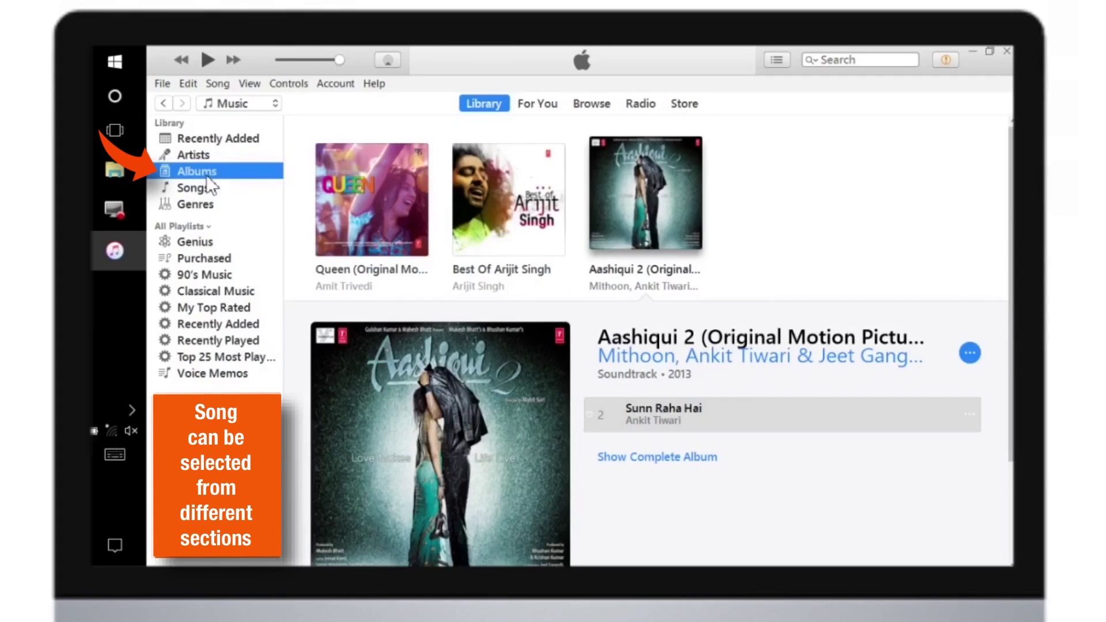
left_click(355, 196)
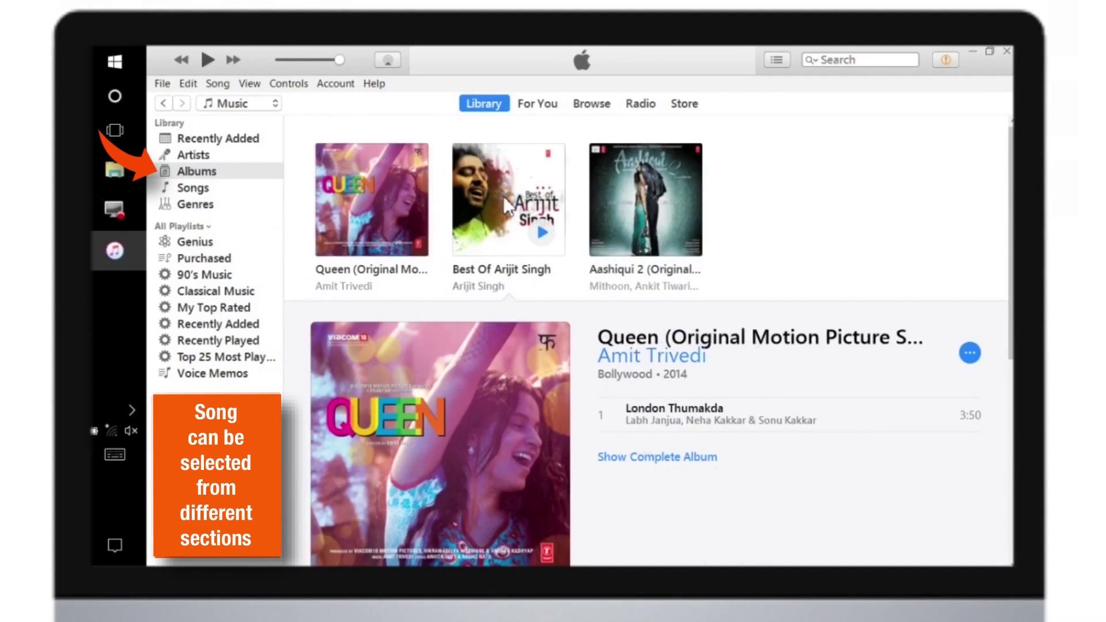
left_click(506, 205)
left_click(691, 430)
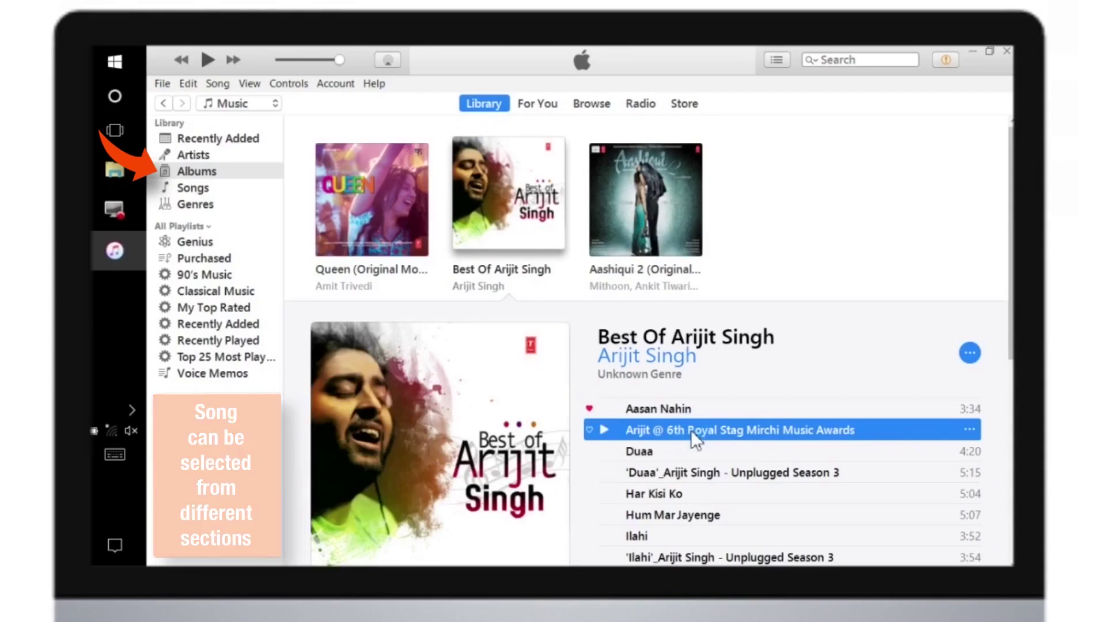
left_click(692, 450)
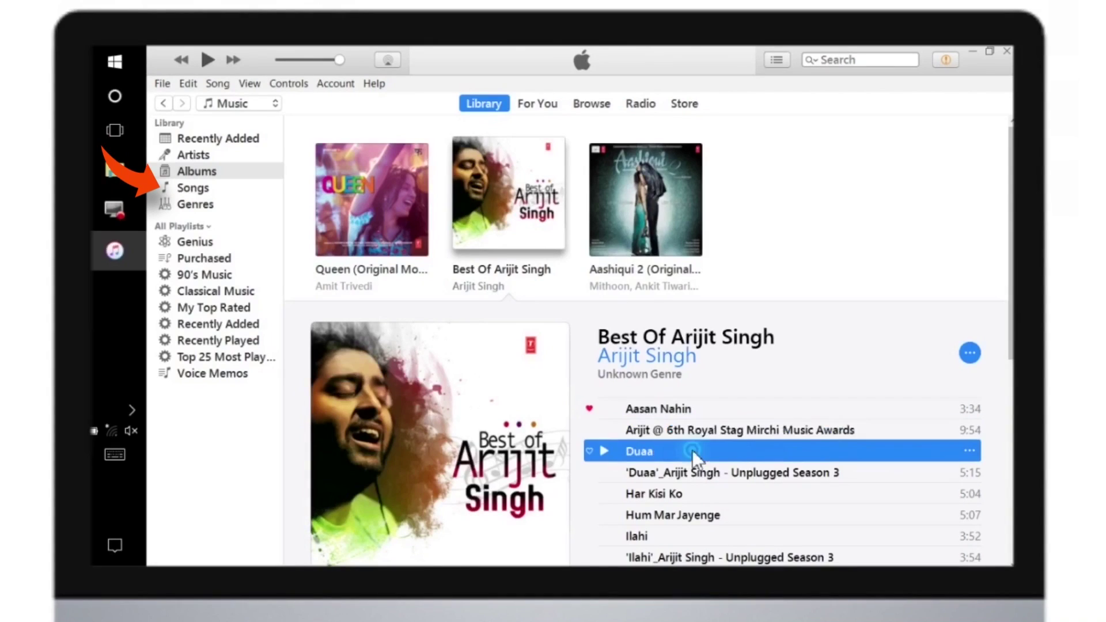
left_click(237, 183)
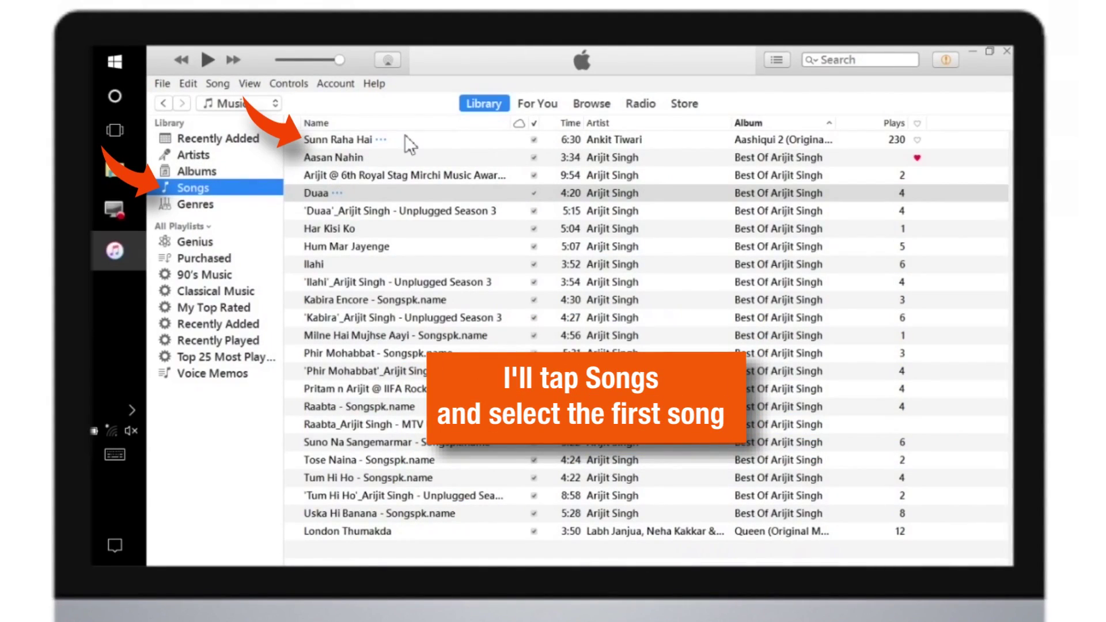
- Open Get Info for Sunn Raha Hai and show its start and stop time options
left_click(427, 140)
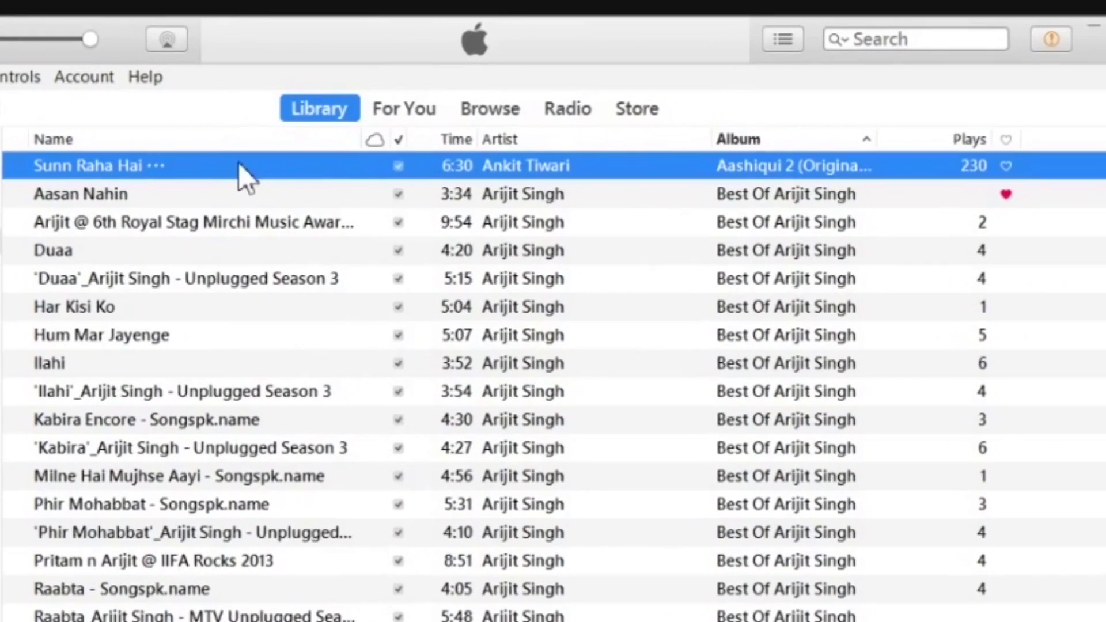
right_click(239, 164)
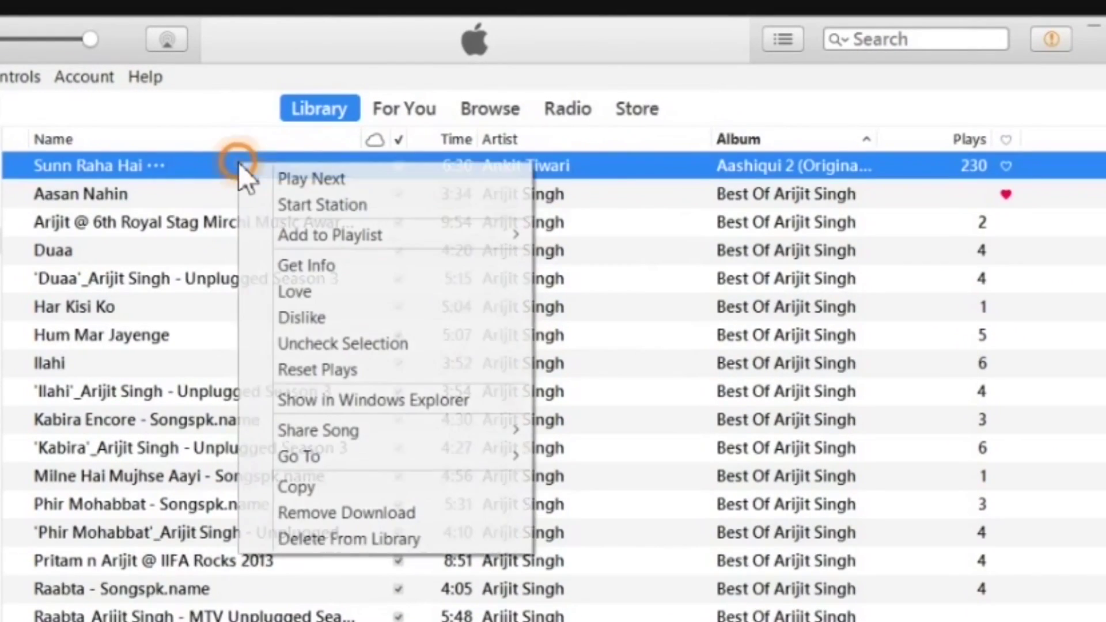
left_click(396, 269)
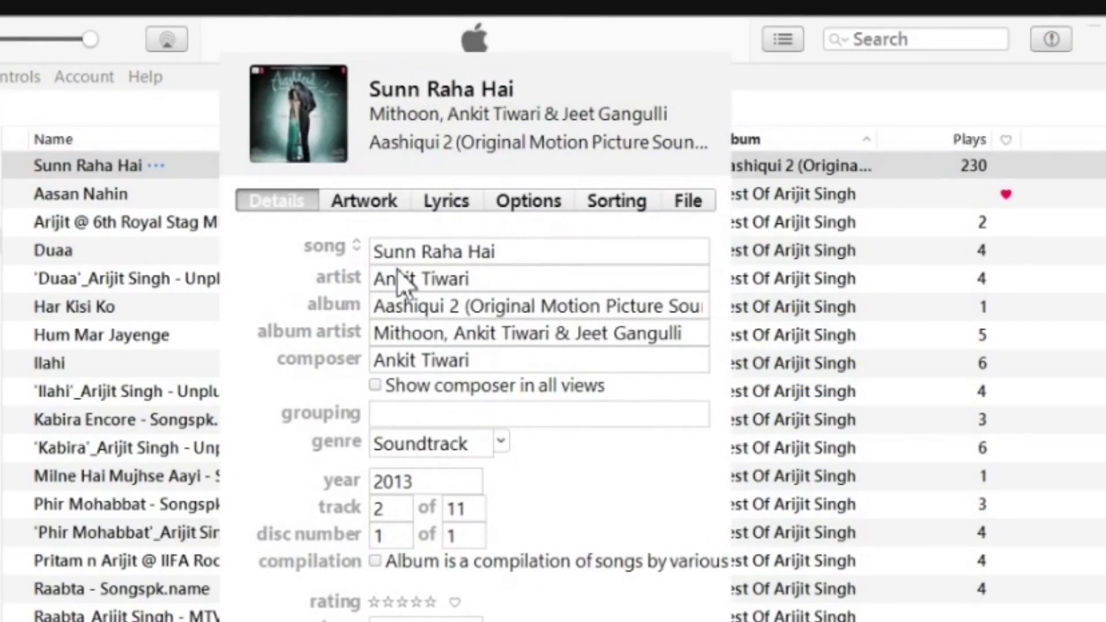
left_click(520, 207)
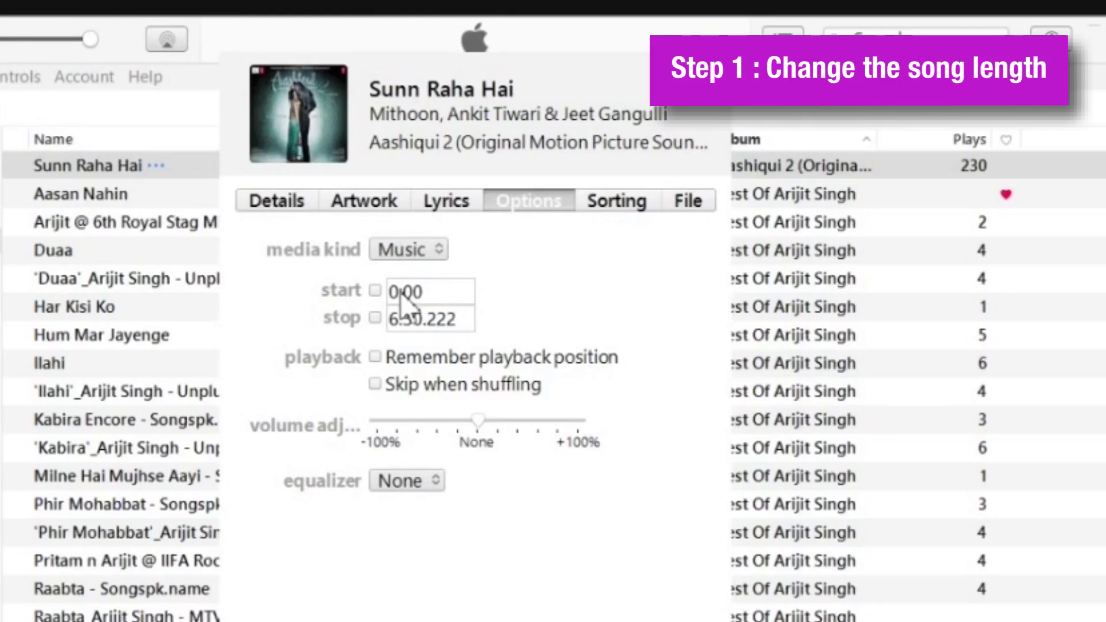
- Enable a start time of 0:05 and change the stop time to 0:35.000
left_click(375, 289)
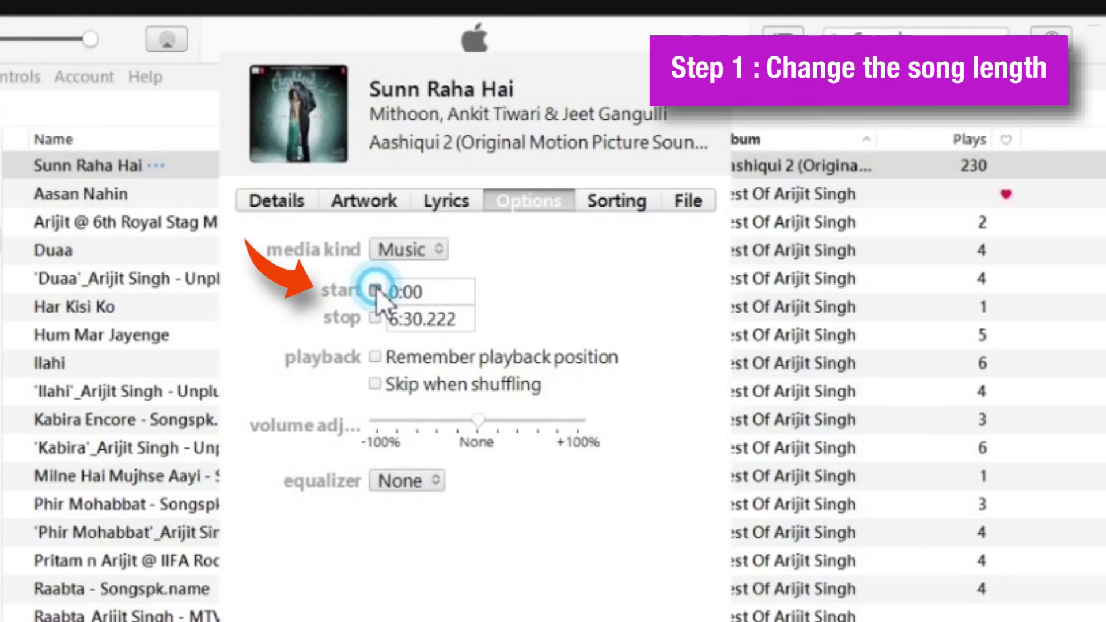
left_click(431, 291)
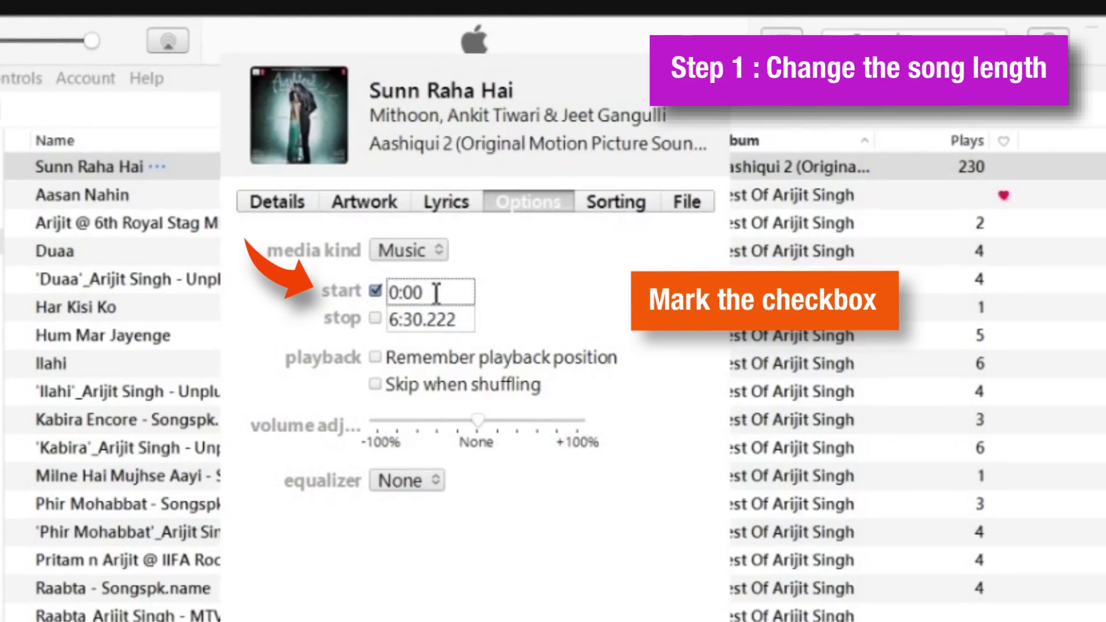
key("BackSpace")
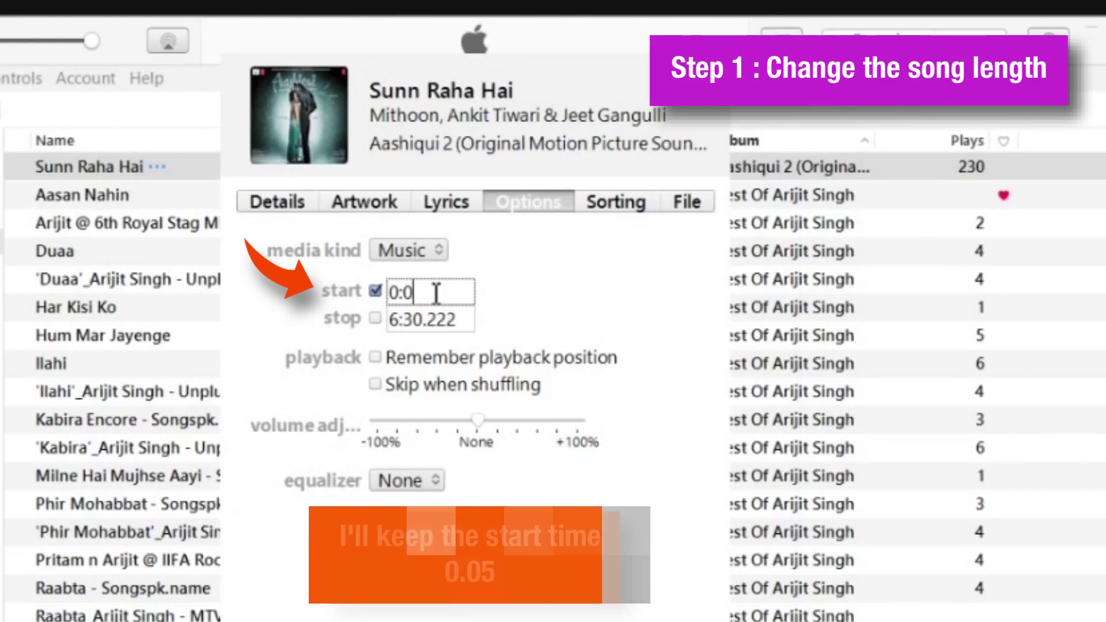
type("5")
left_click(400, 317)
key("BackSpace")
left_click_drag(400, 320, 378, 317)
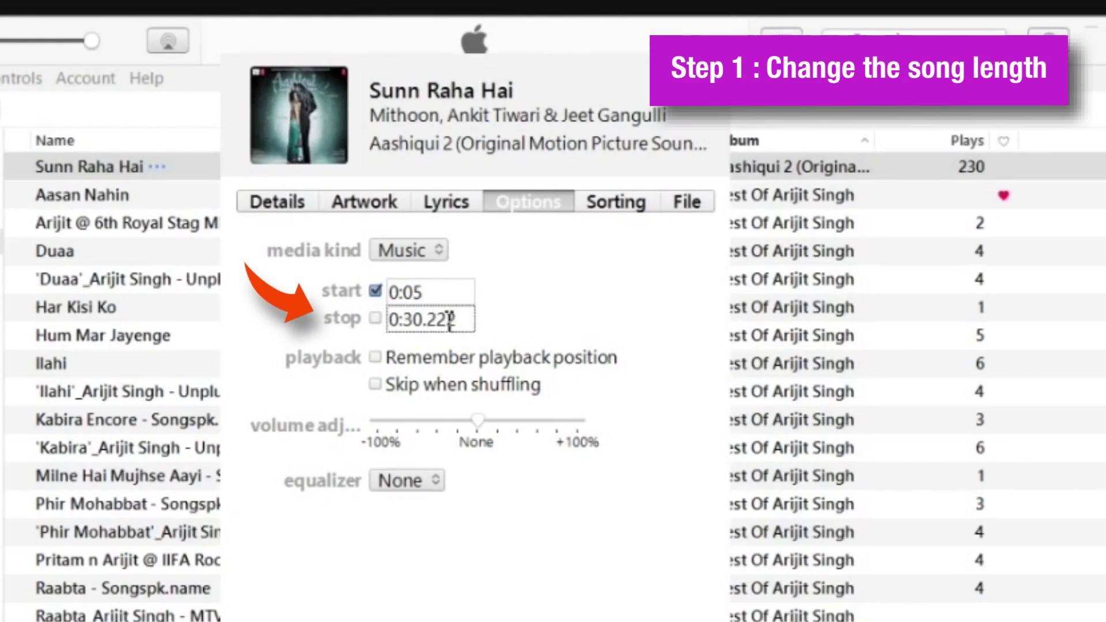
left_click(427, 319)
left_click_drag(427, 321, 417, 319)
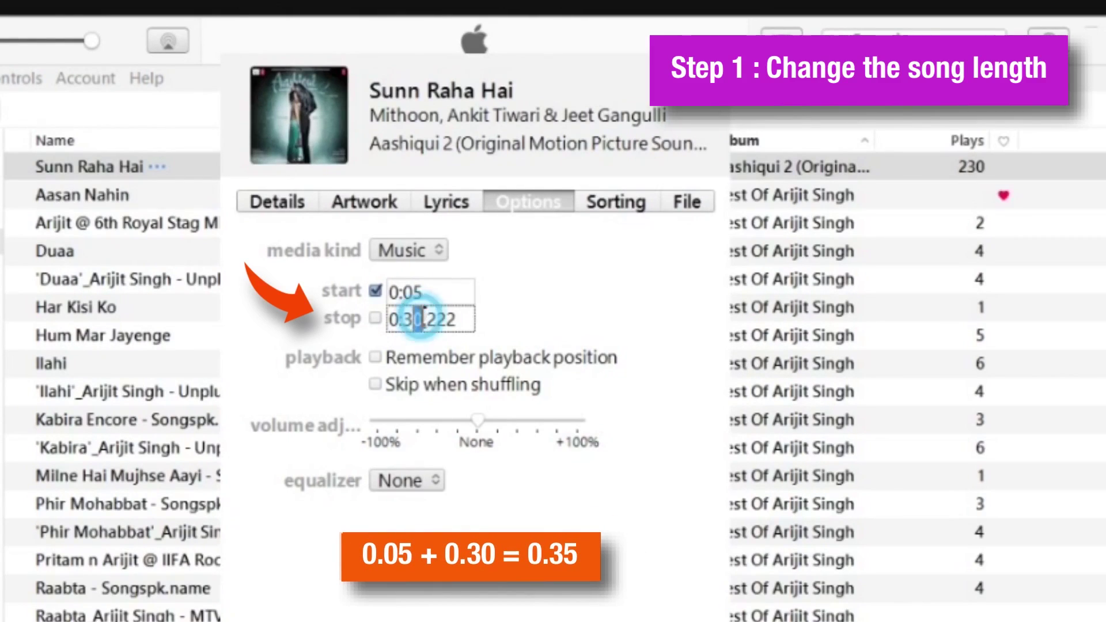
type("5")
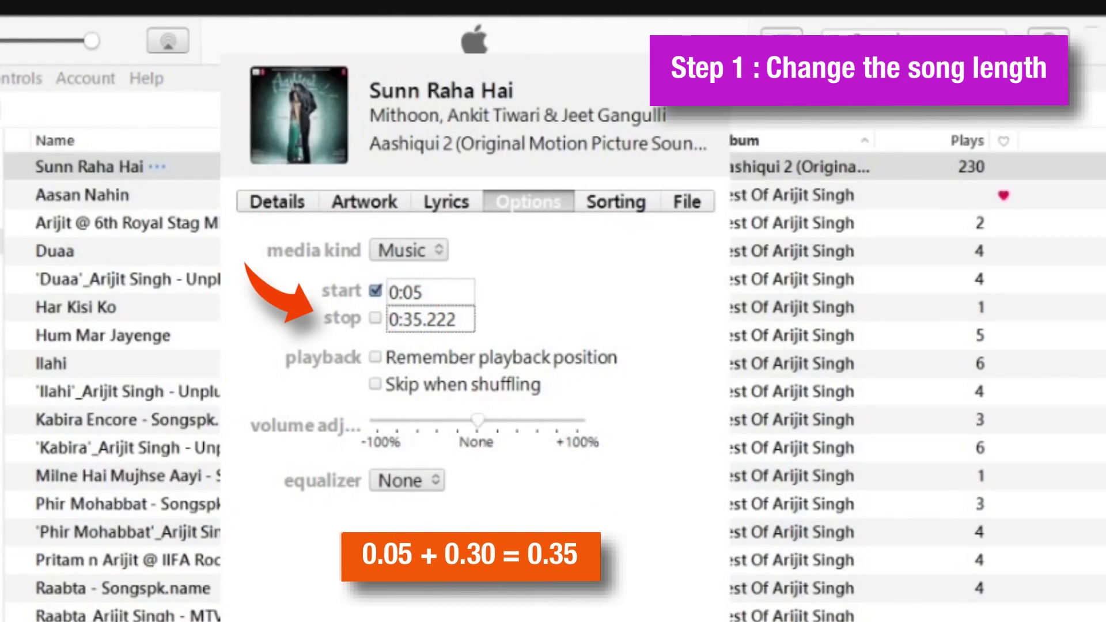
left_click_drag(459, 319, 436, 311)
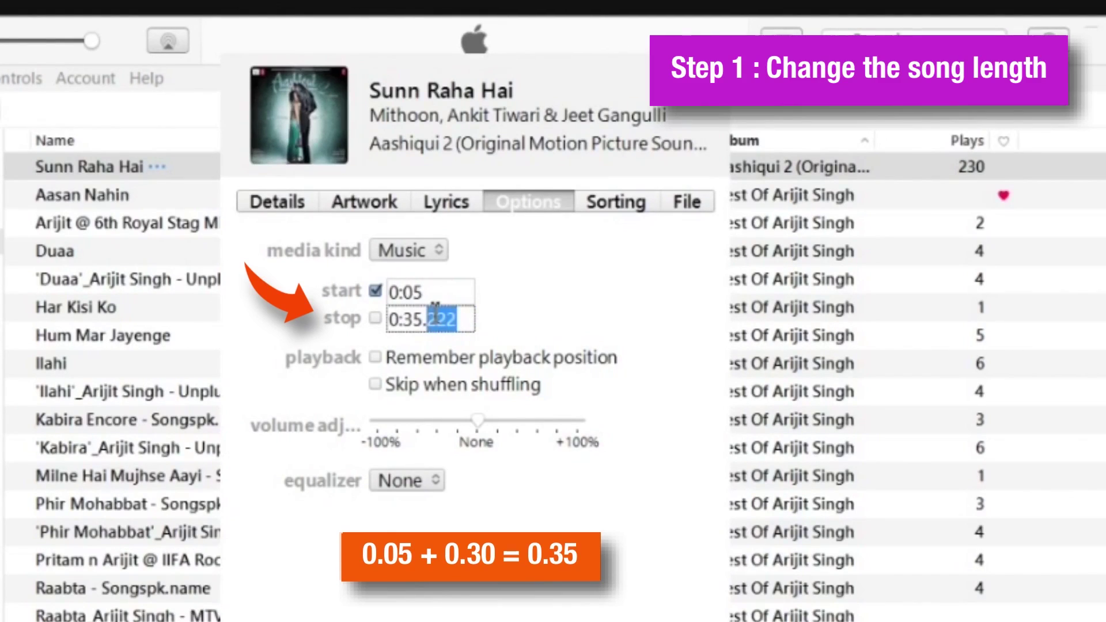
type("000")
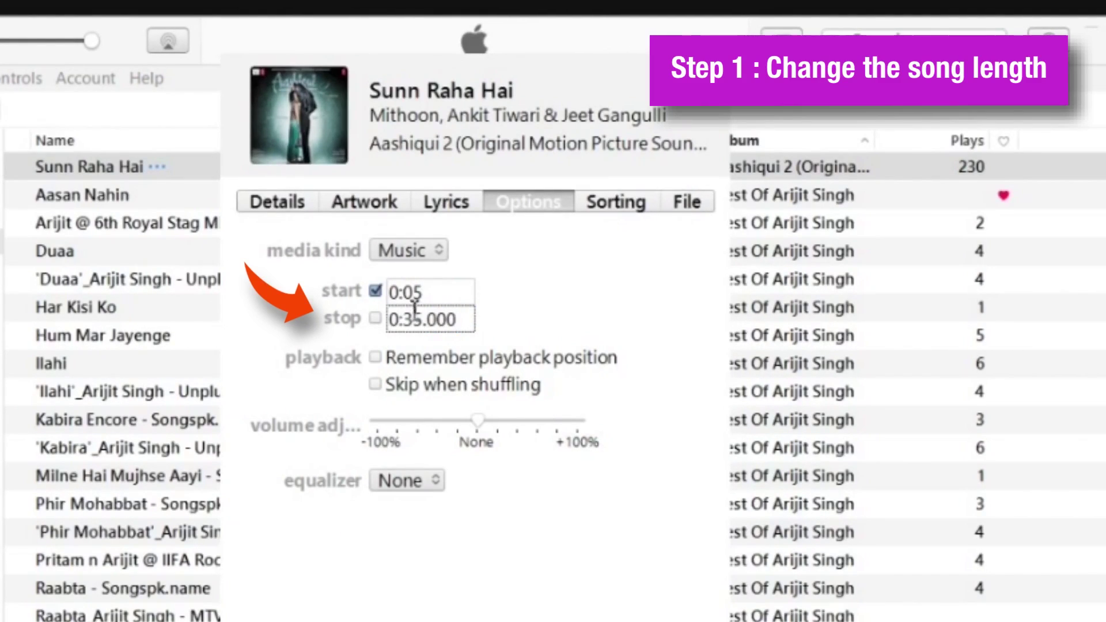
- Enable the 0:35.000 stop time and save the trim with OK
left_click(377, 322)
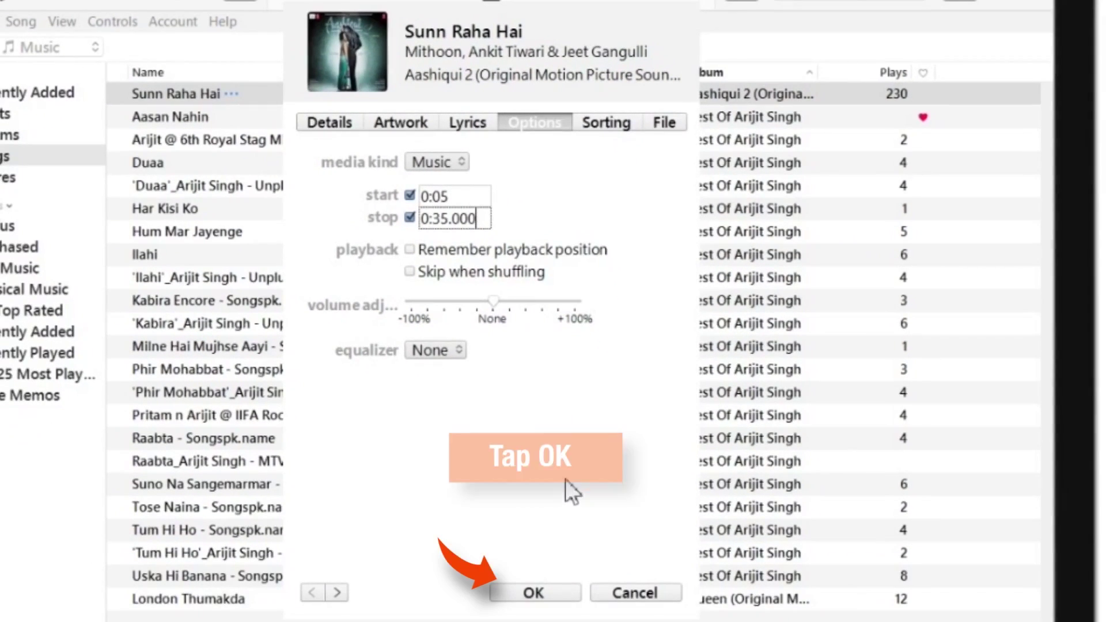
left_click(557, 592)
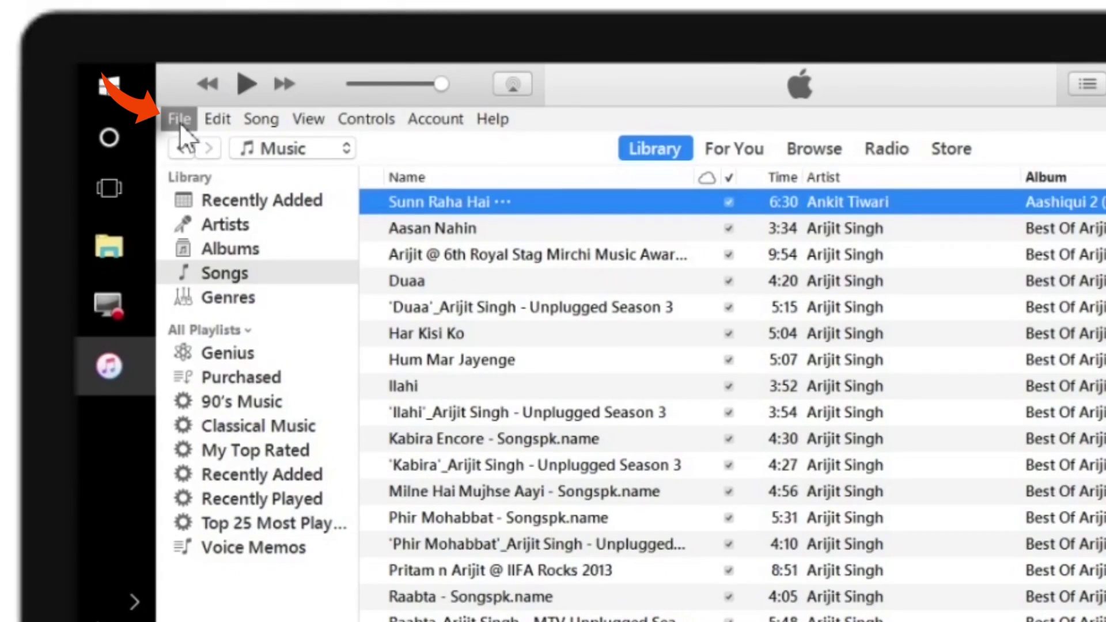
- Create an AAC version of the trimmed song and select the new 0:30 copy
left_click(180, 122)
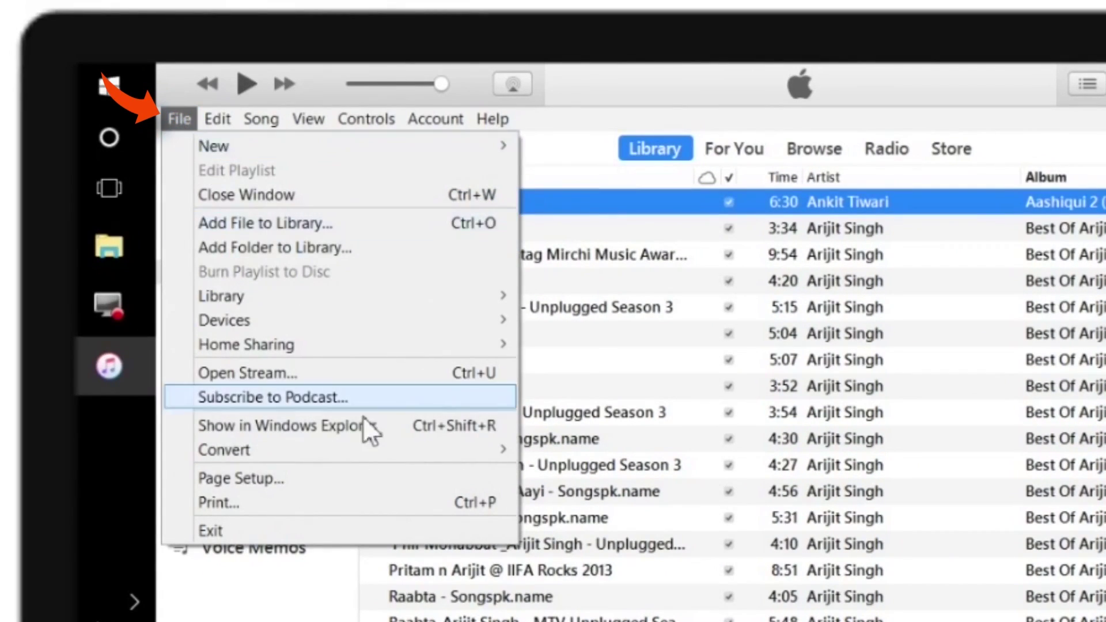
mouse_move(359, 450)
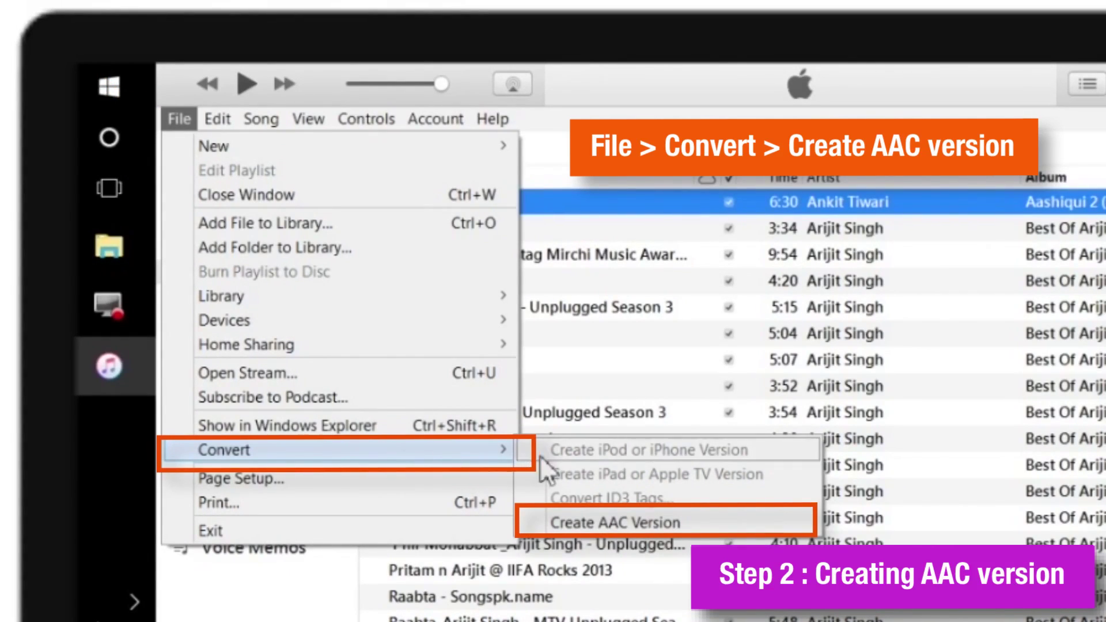
left_click(700, 524)
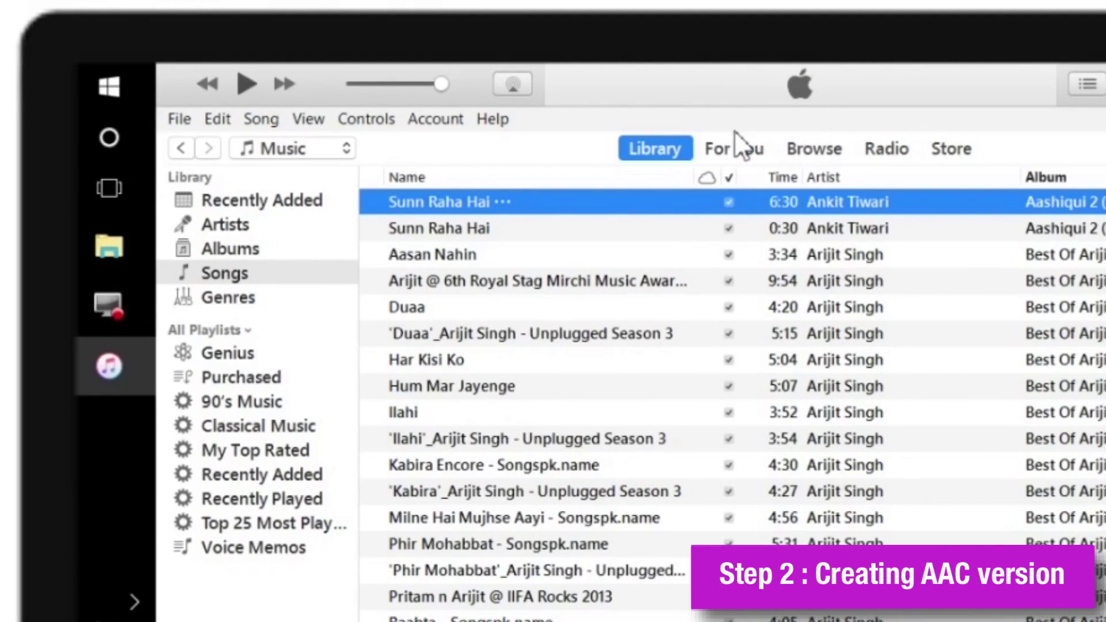
left_click(554, 233)
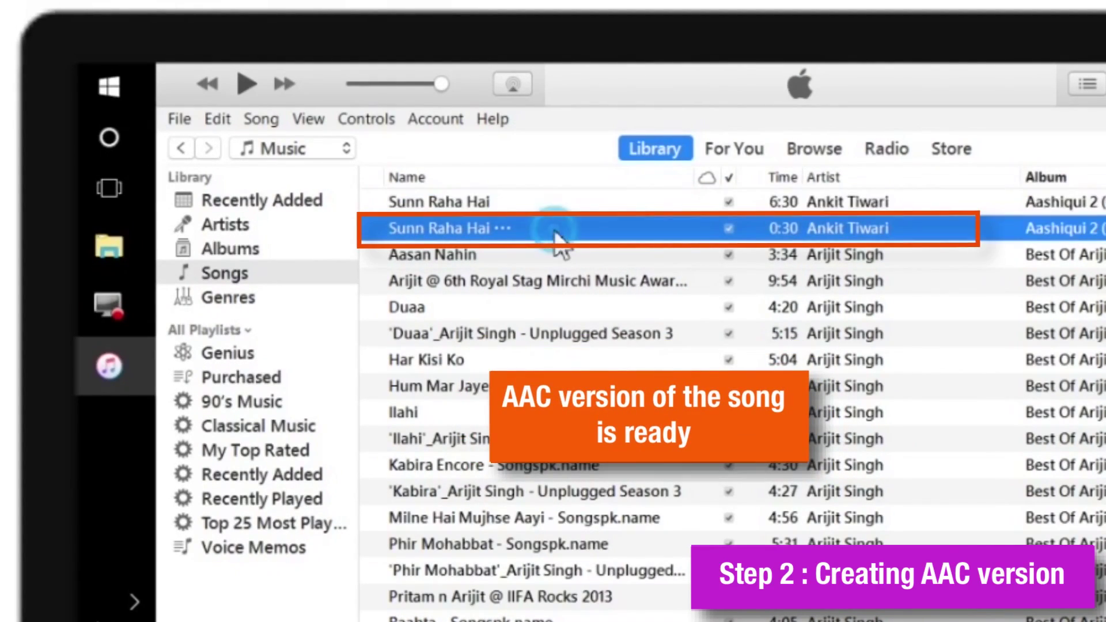
- Reveal the 0:30 Sunn Raha Hai file in Windows Explorer
right_click(653, 227)
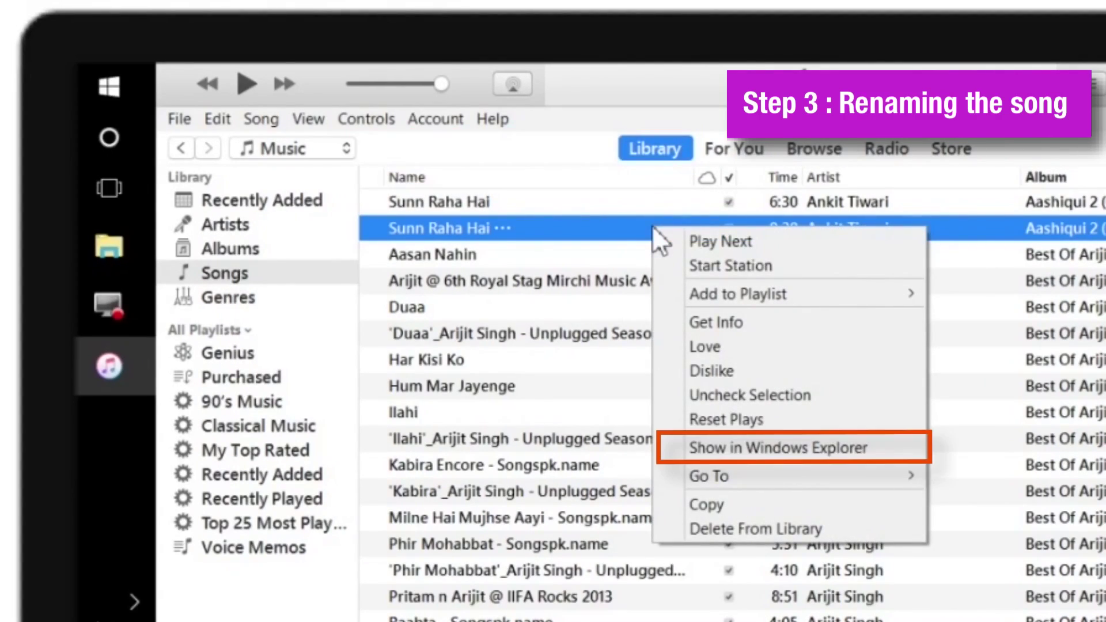
left_click(890, 449)
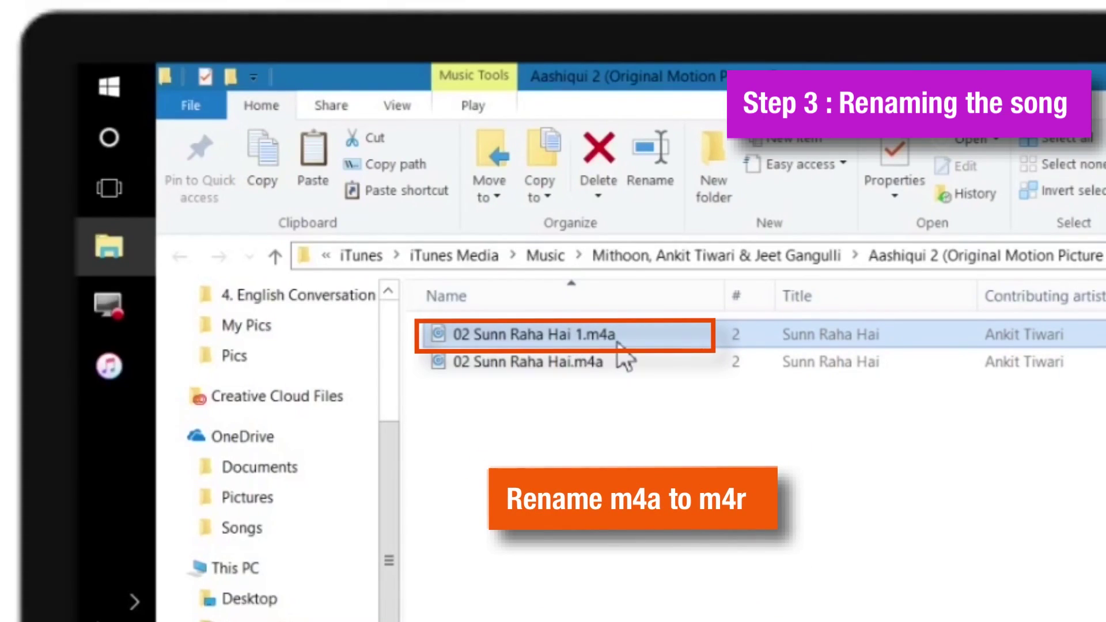
- Rename 02 Sunn Raha Hai 1.m4a to 02 Sunn Raha Hai 1.m4r, accepting the extension warning
left_click(679, 446)
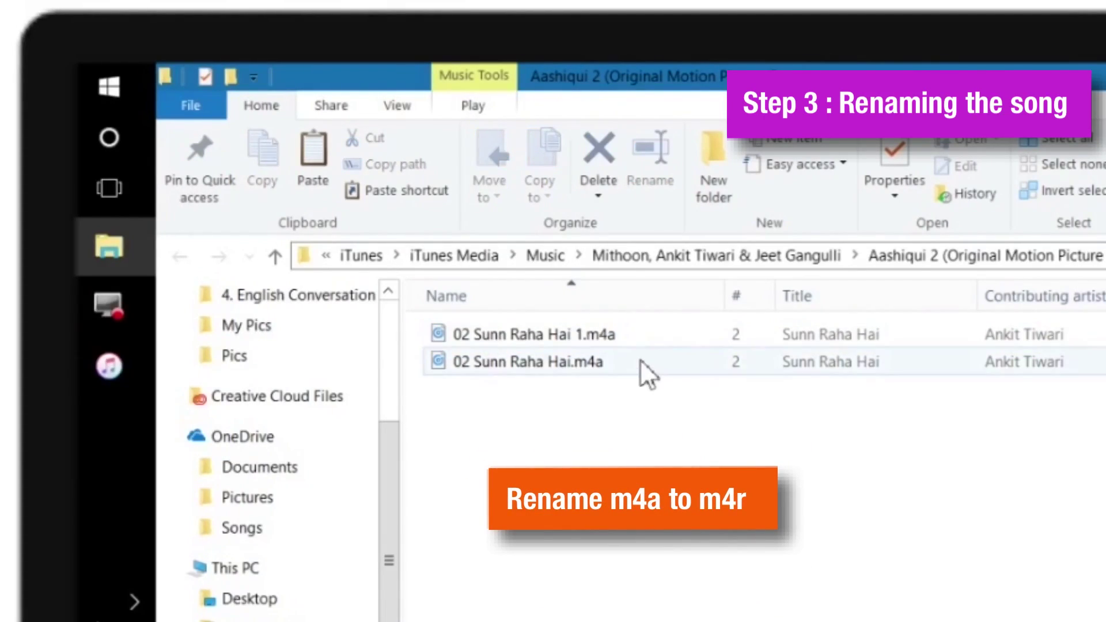
left_click(622, 341)
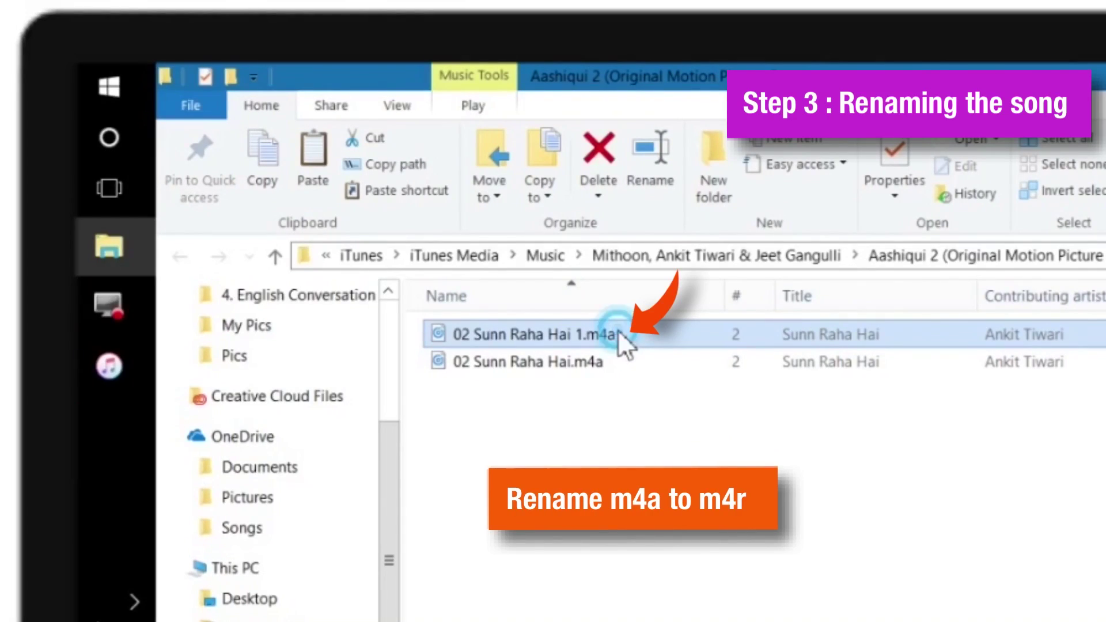
left_click(618, 334)
left_click(630, 334)
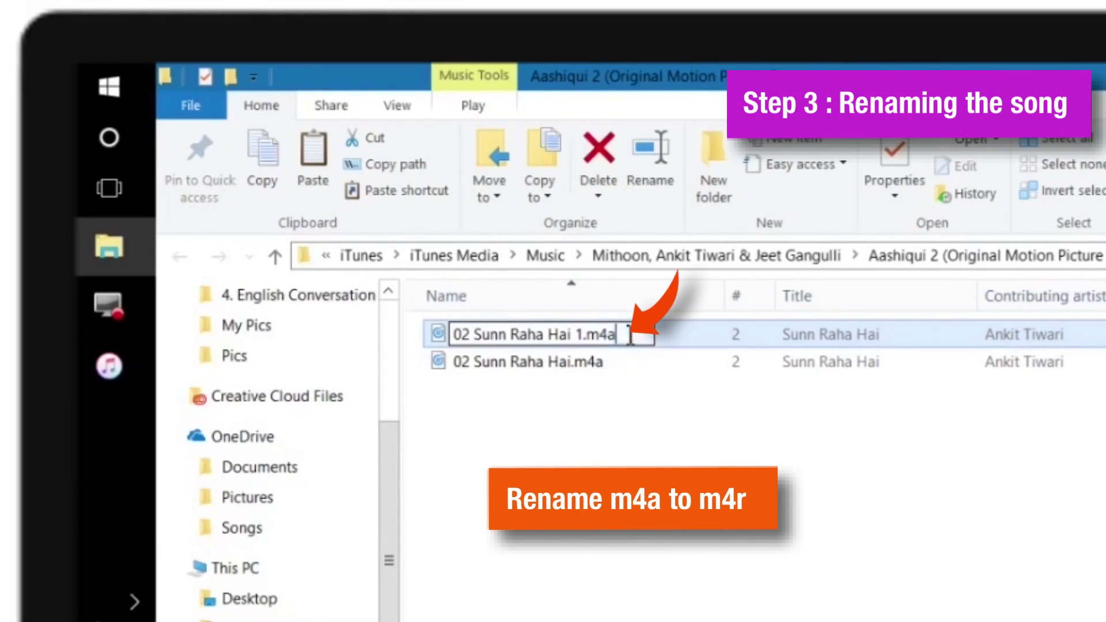
key("BackSpace")
type("r")
key("Return")
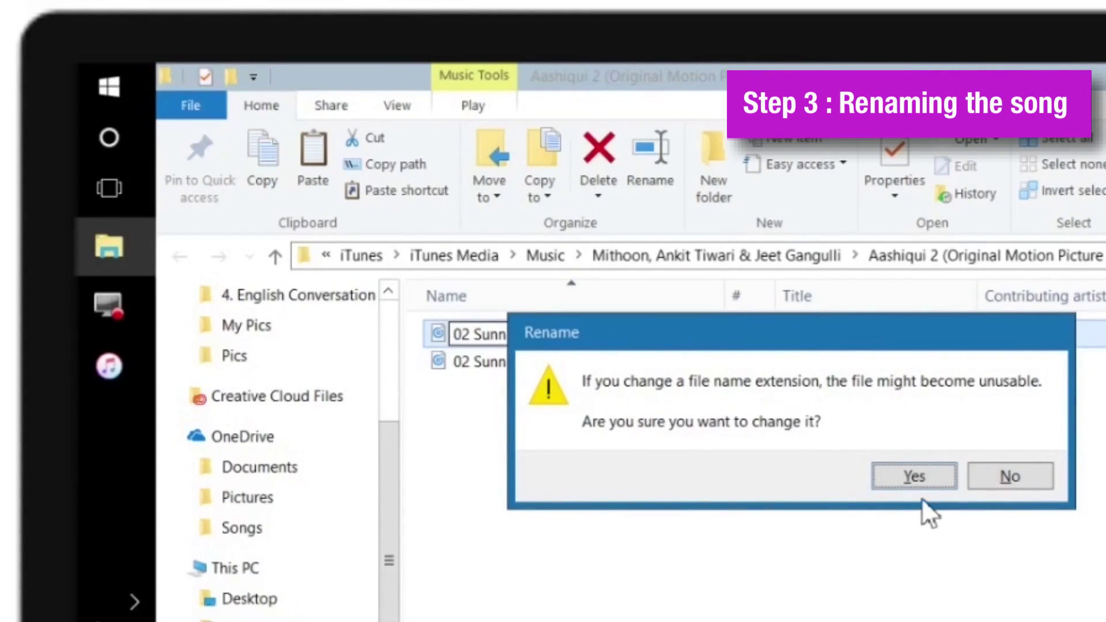
left_click(887, 474)
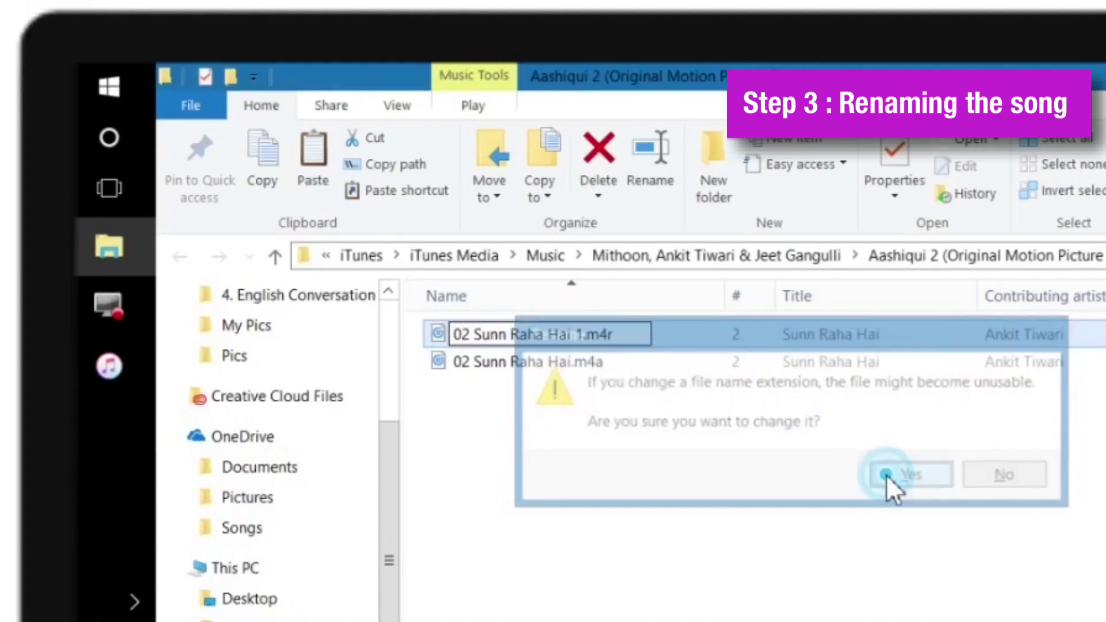
- Select the renamed .m4r file and return to iTunes
left_click(832, 456)
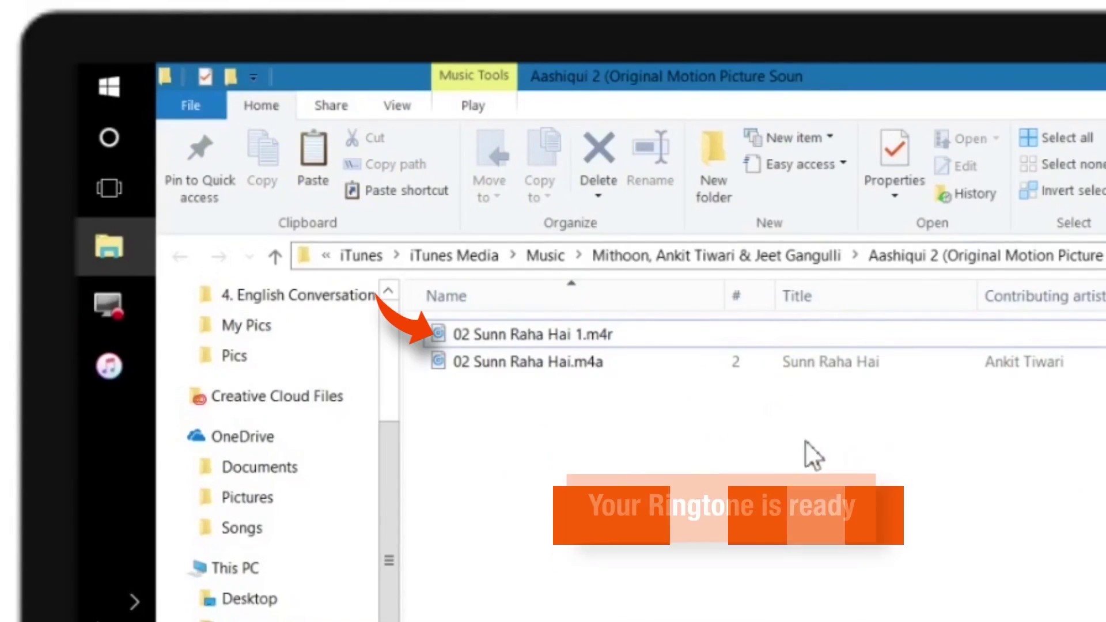
left_click(627, 337)
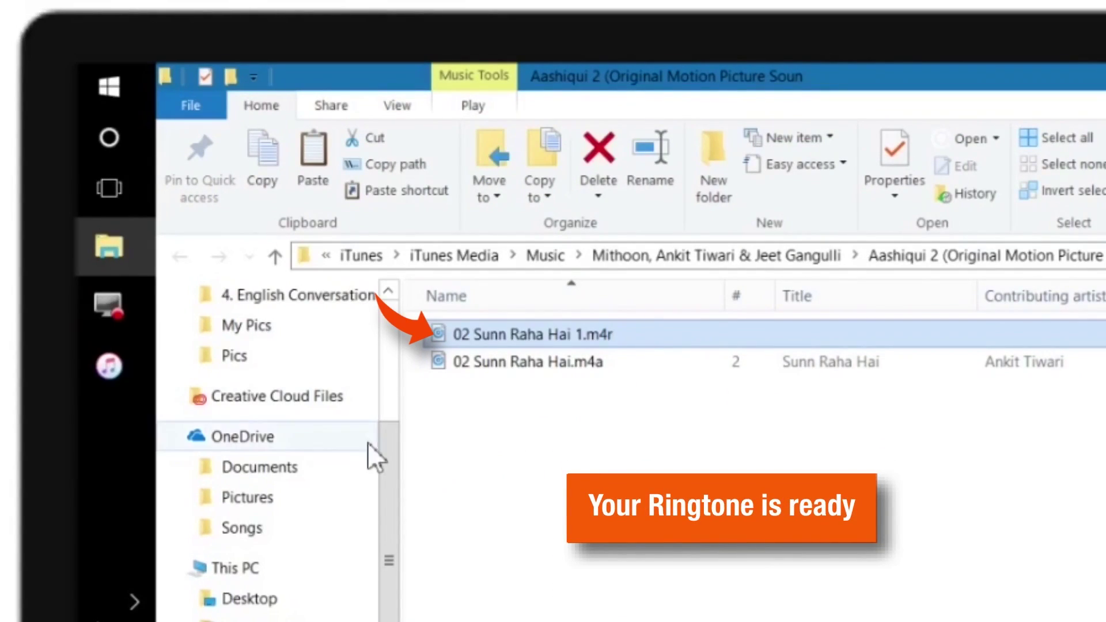
left_click(113, 371)
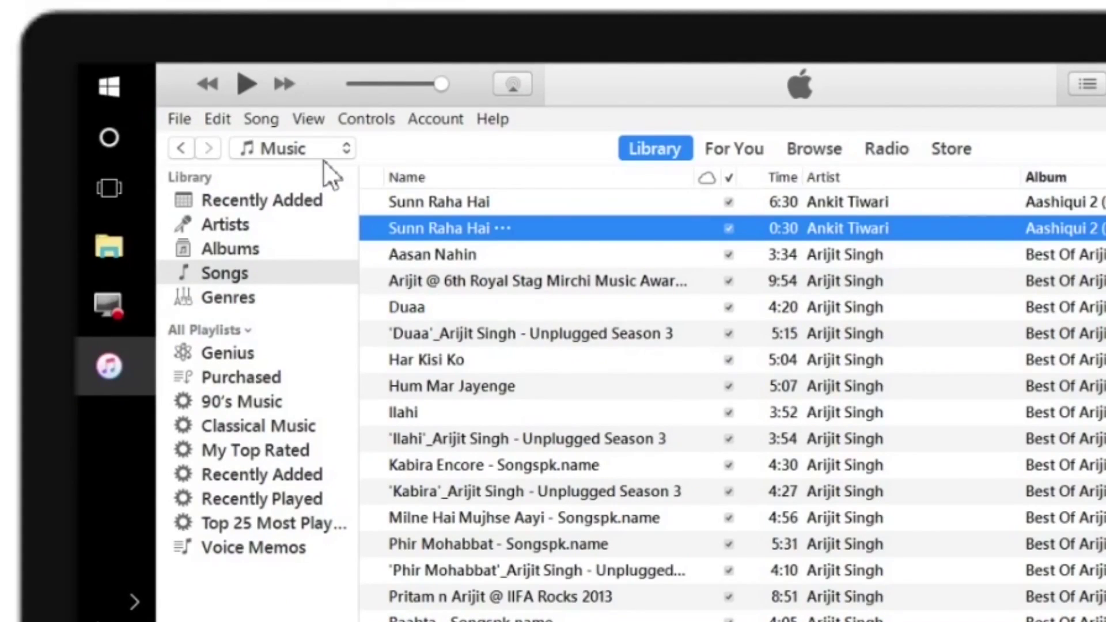
- Switch the iTunes library to Tones, then bring the album folder back in File Explorer
left_click(337, 148)
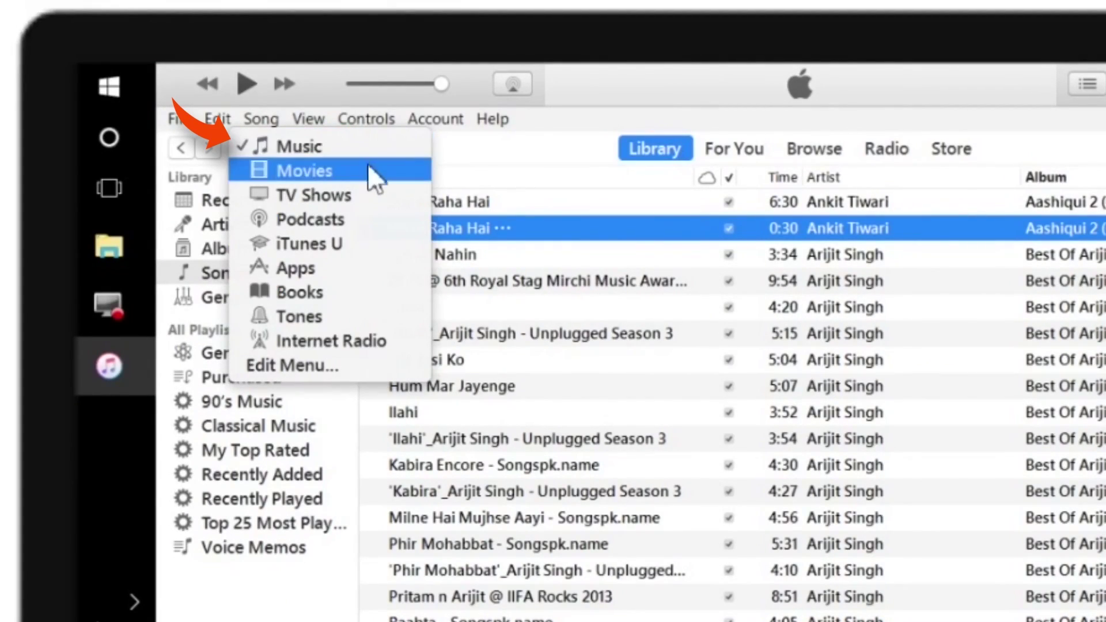
left_click(377, 316)
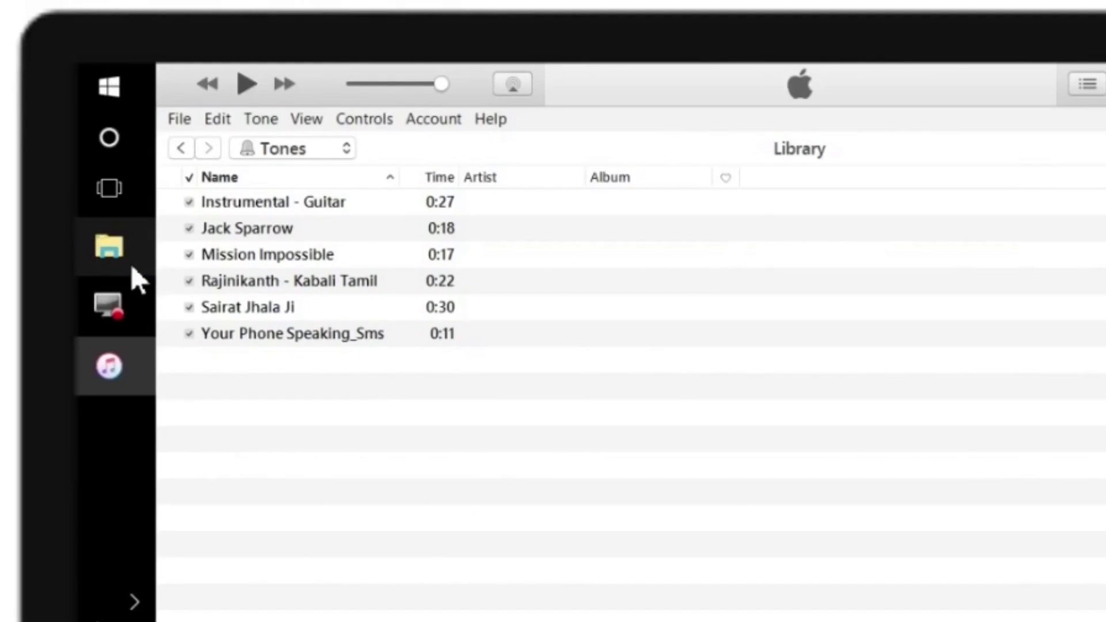
left_click(116, 247)
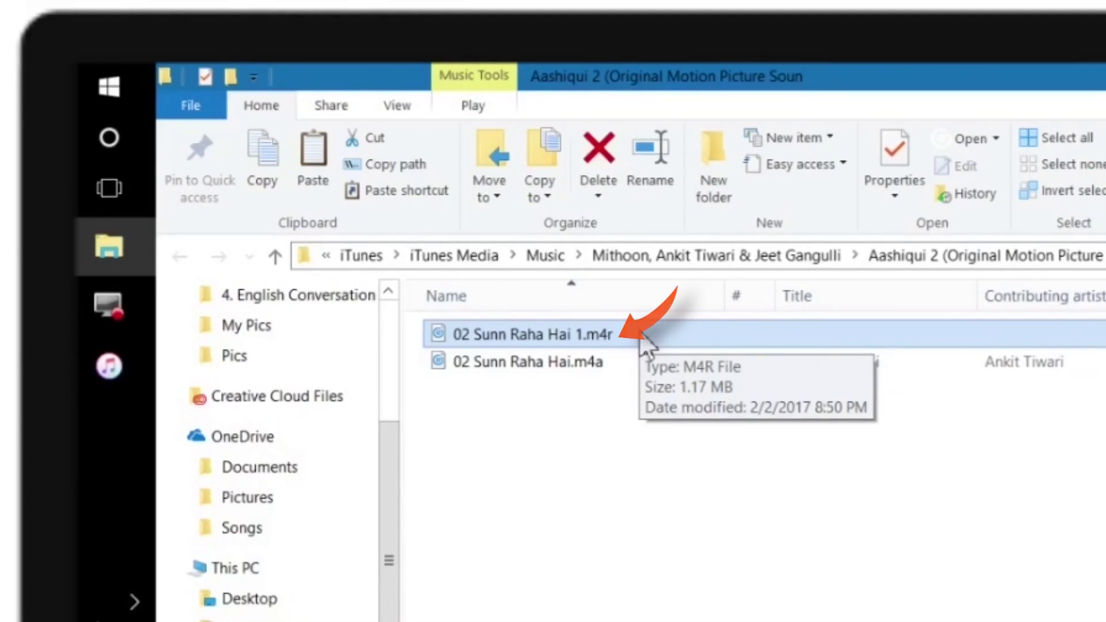
- Drag 02 Sunn Raha Hai 1.m4r from File Explorer into the iTunes Tones list
double_click(921, 86)
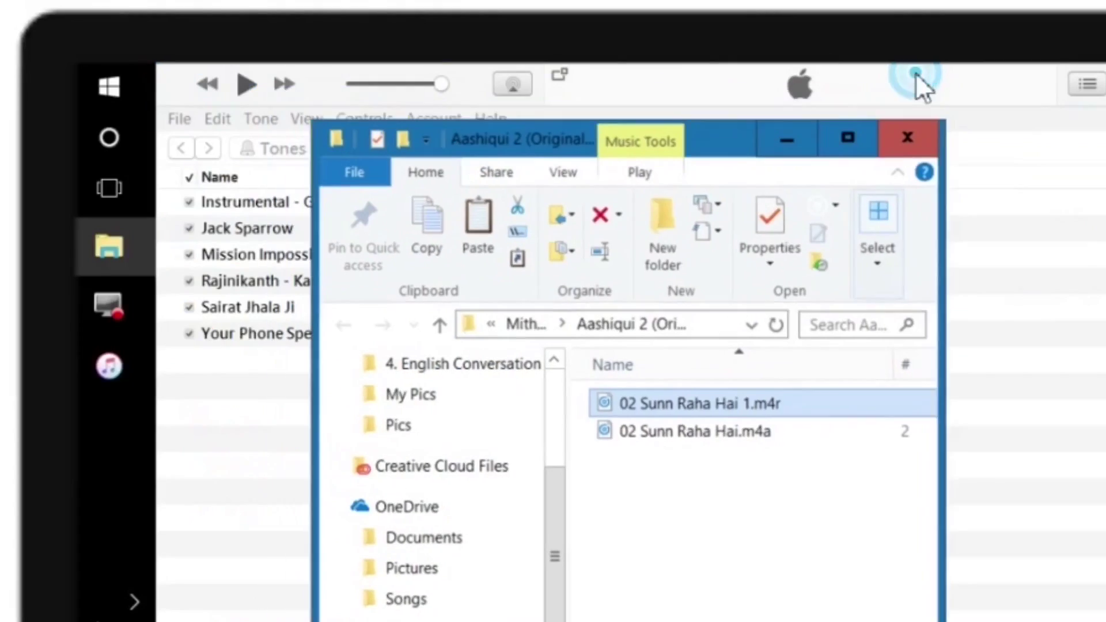
left_click_drag(727, 163, 1105, 127)
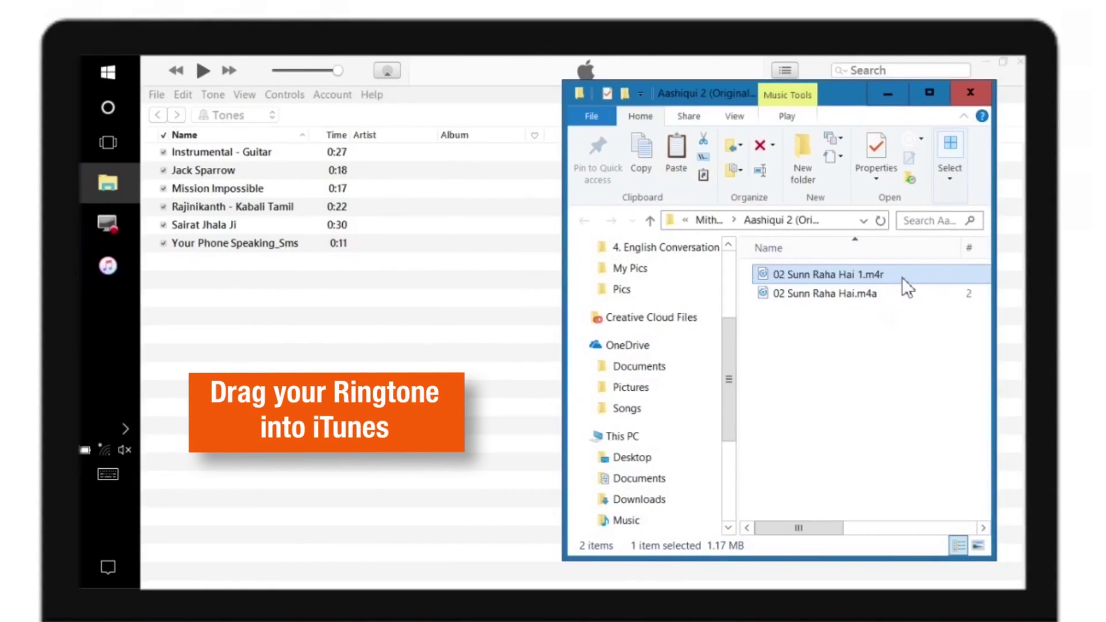
left_click_drag(902, 274, 264, 331)
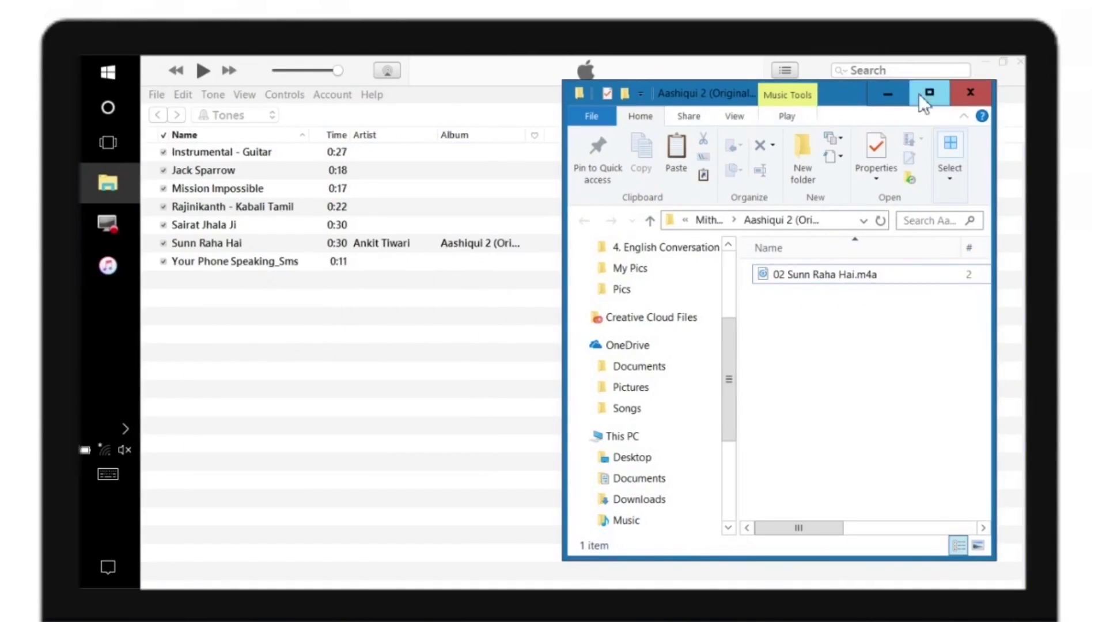
left_click(881, 98)
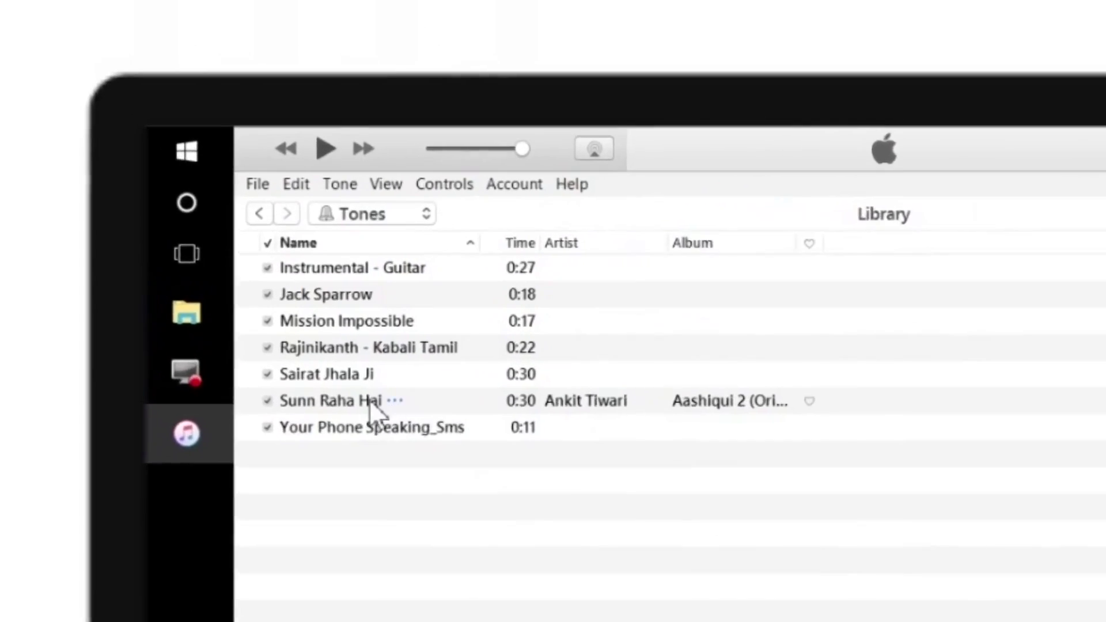
left_click(223, 243)
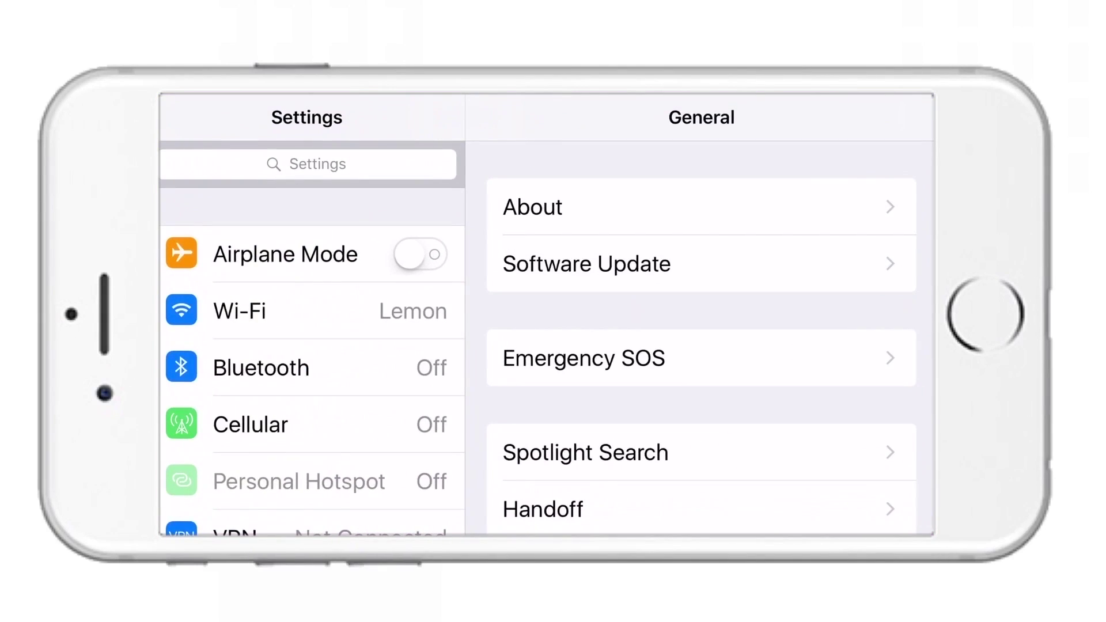
- In iPhone Settings, go to Sounds > Ringtone and pick Sunn Raha Hai
scroll(311, 340, "down", 10)
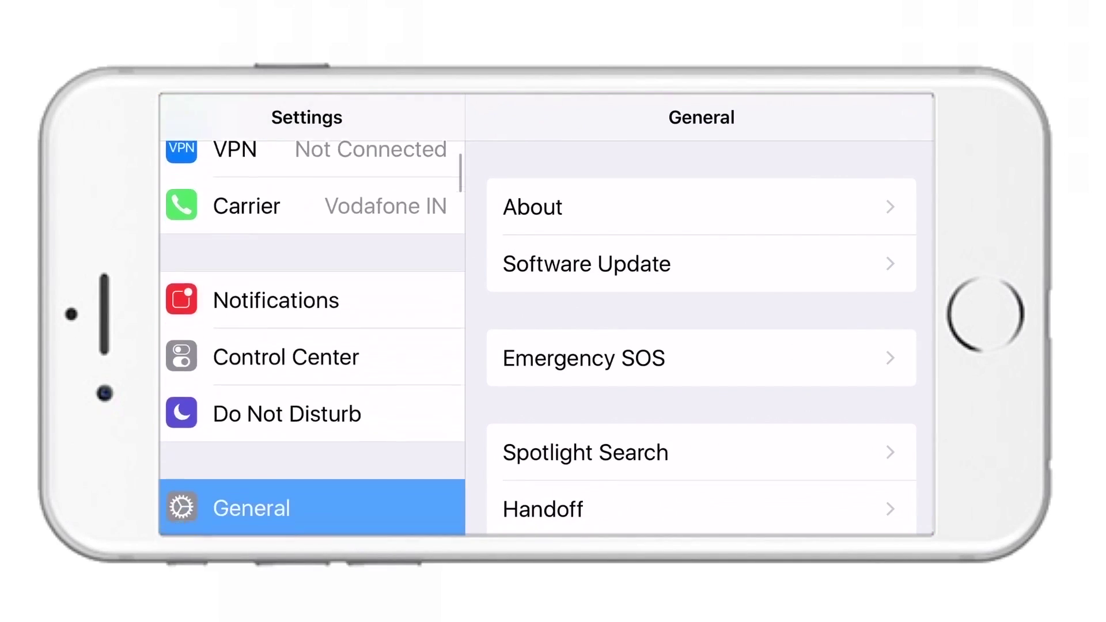
scroll(311, 340, "down", 2)
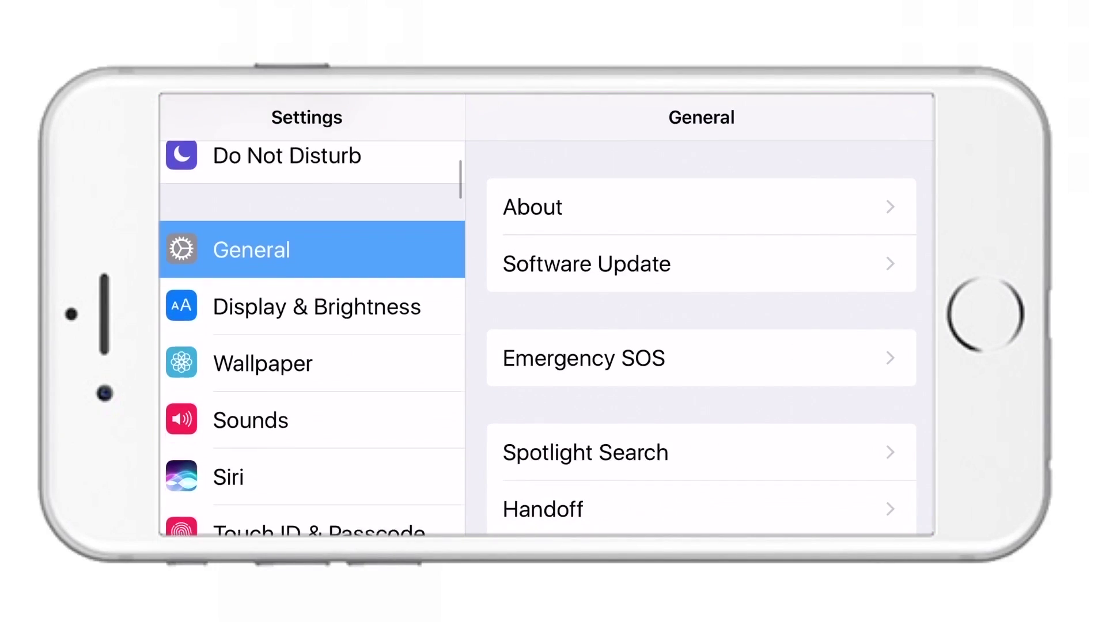
left_click(311, 370)
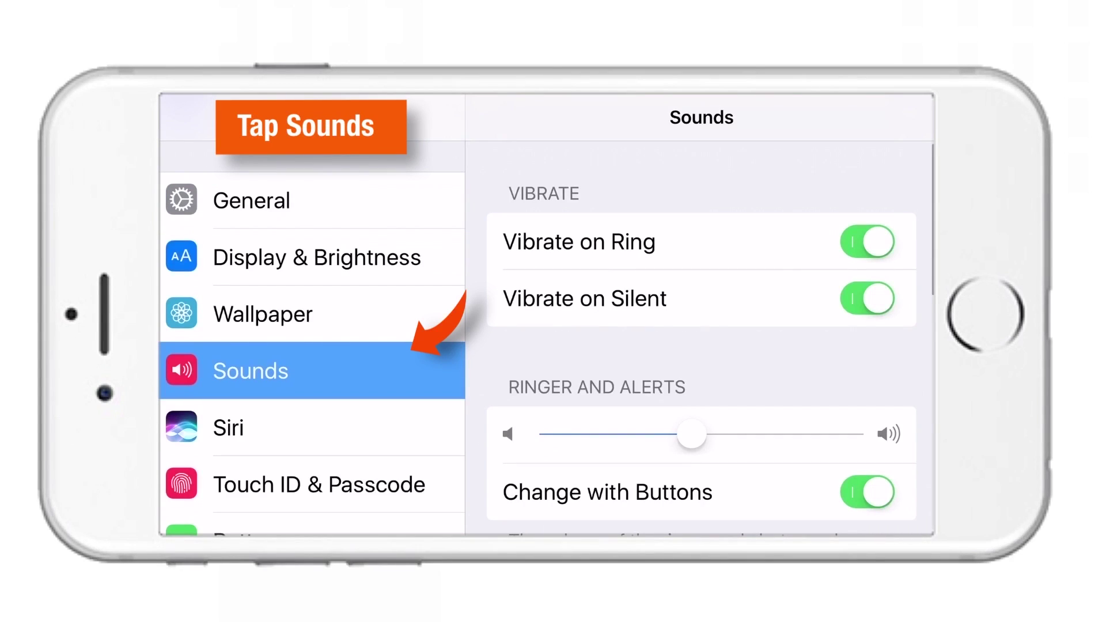
scroll(701, 334, "down", 8)
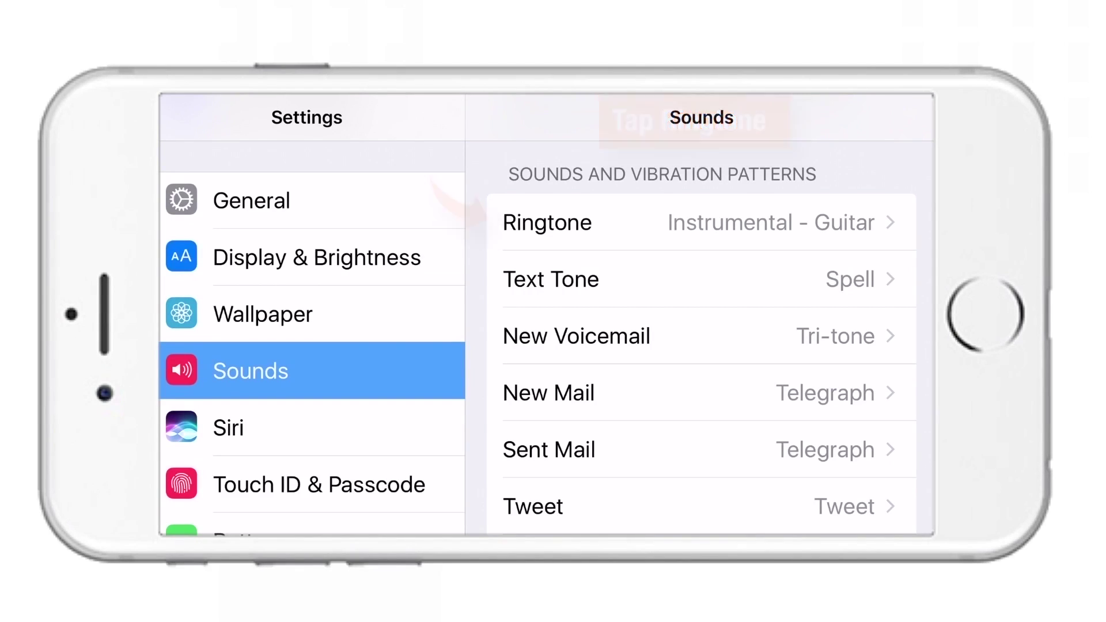
left_click(547, 222)
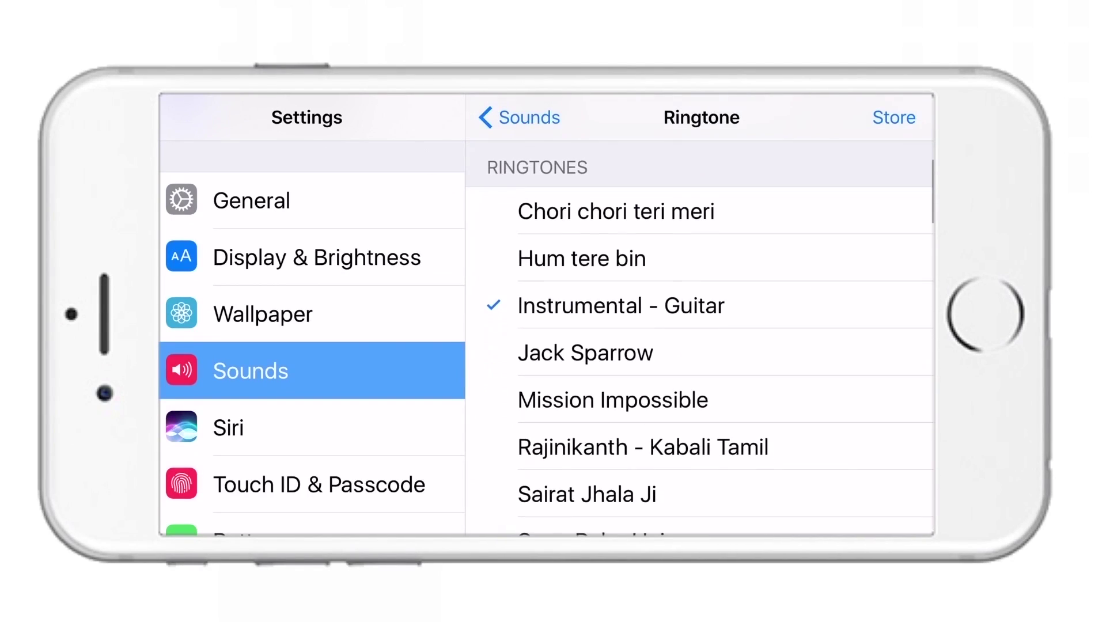
scroll(700, 340, "down", 5)
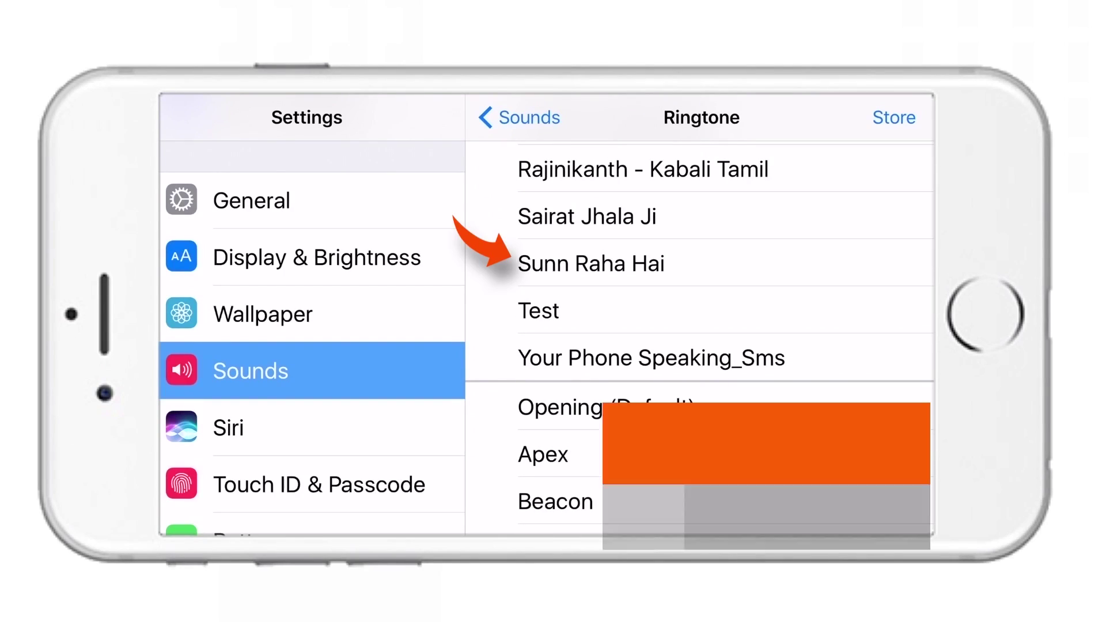
left_click(591, 263)
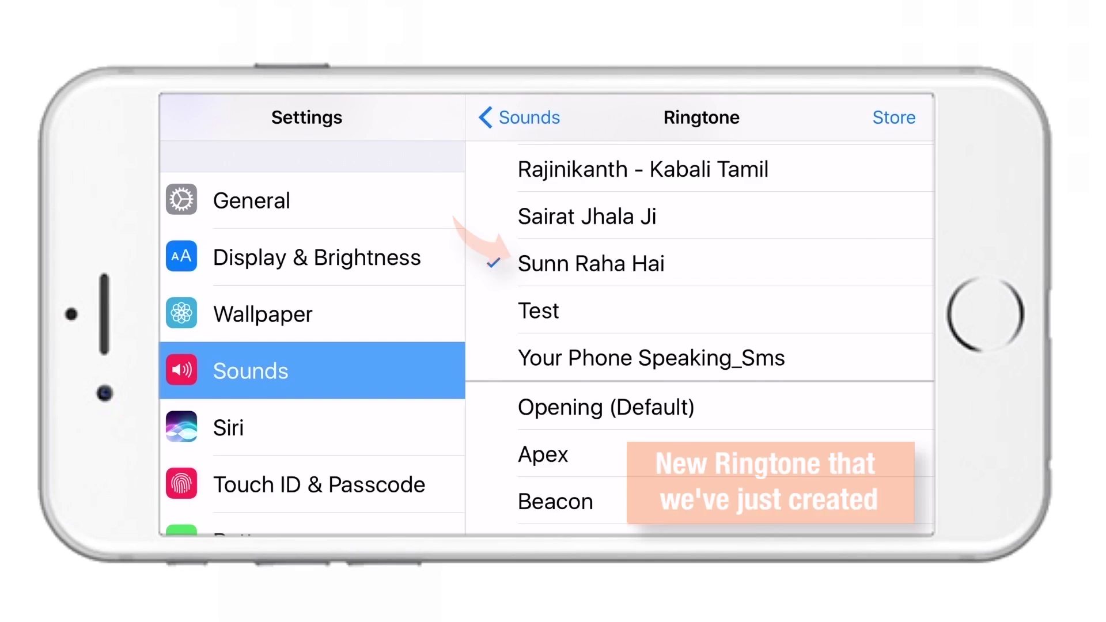
scroll(700, 339, "up", 3)
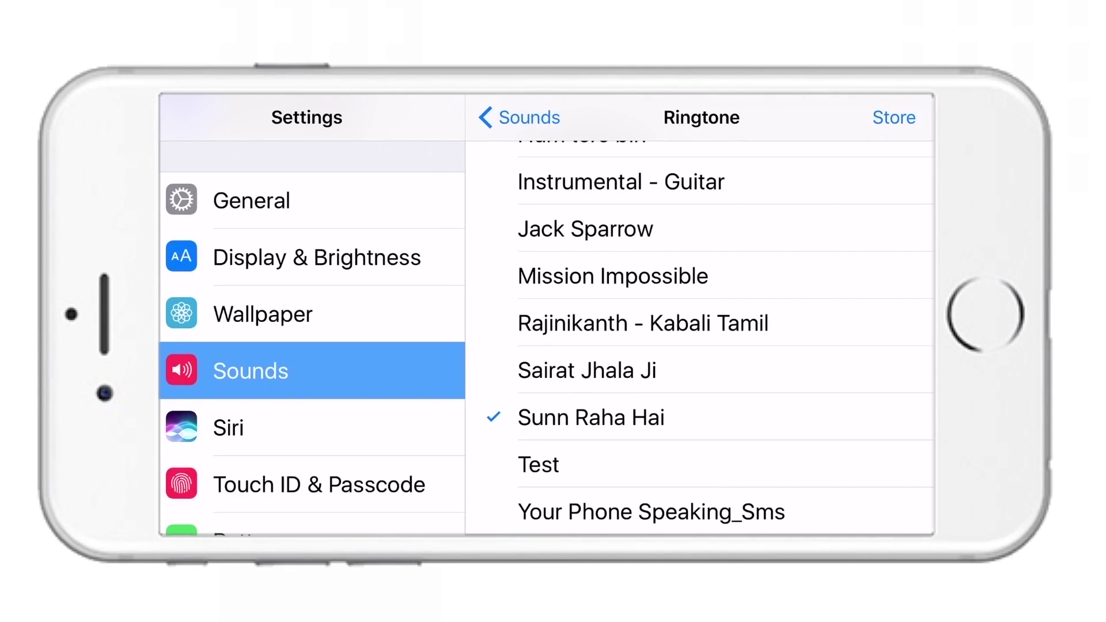
scroll(700, 339, "down", 1)
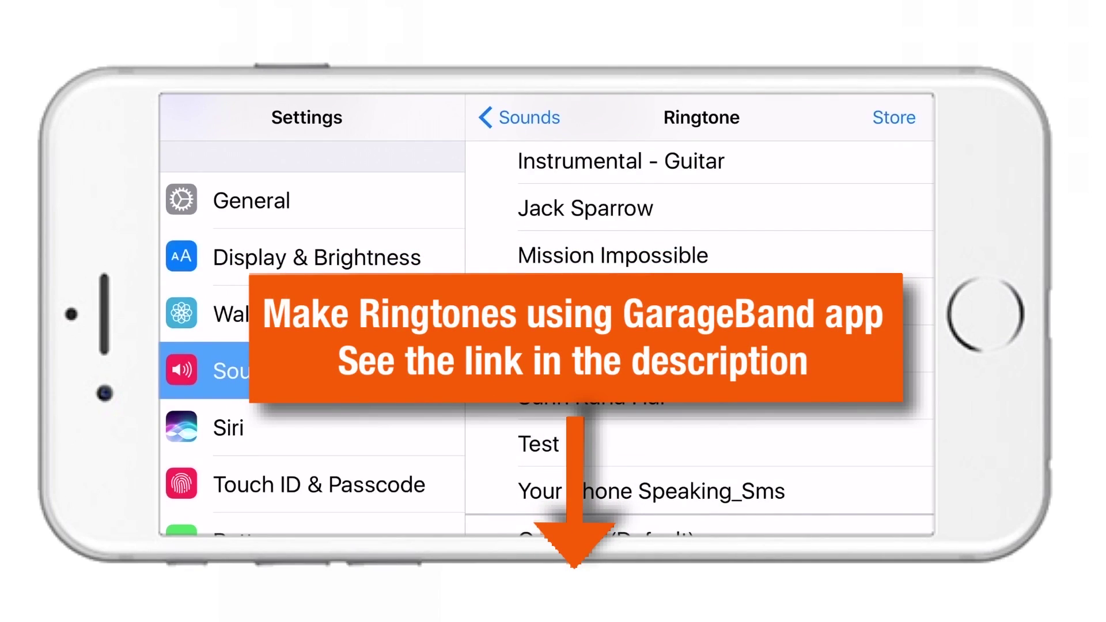